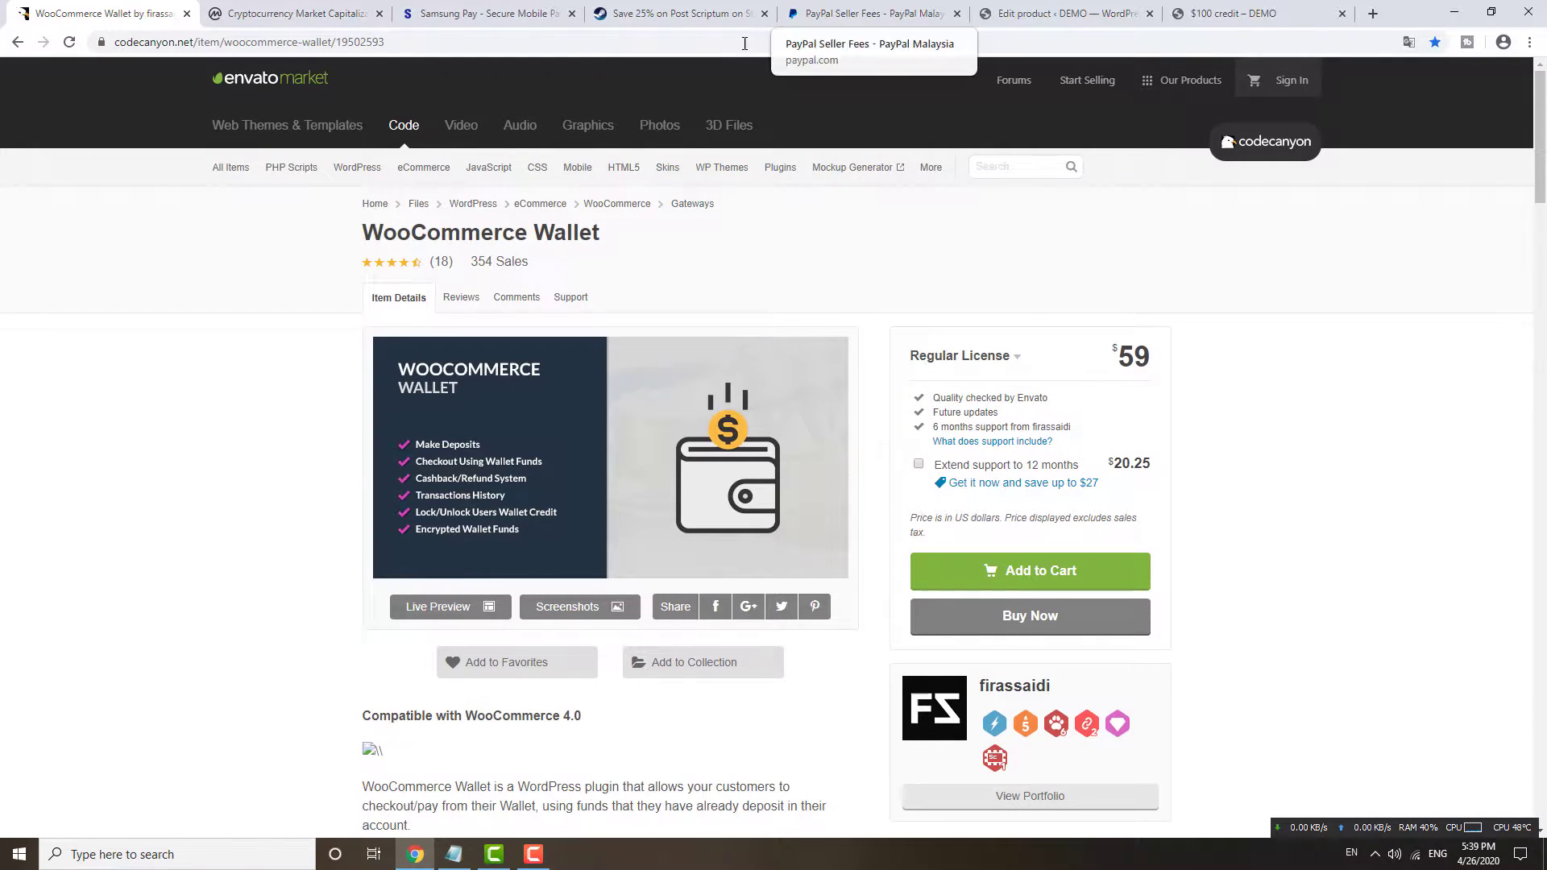
Switch from the CodeCanyon WooCommerce Wallet listing to the Steam Post Scriptum store page.
click(709, 13)
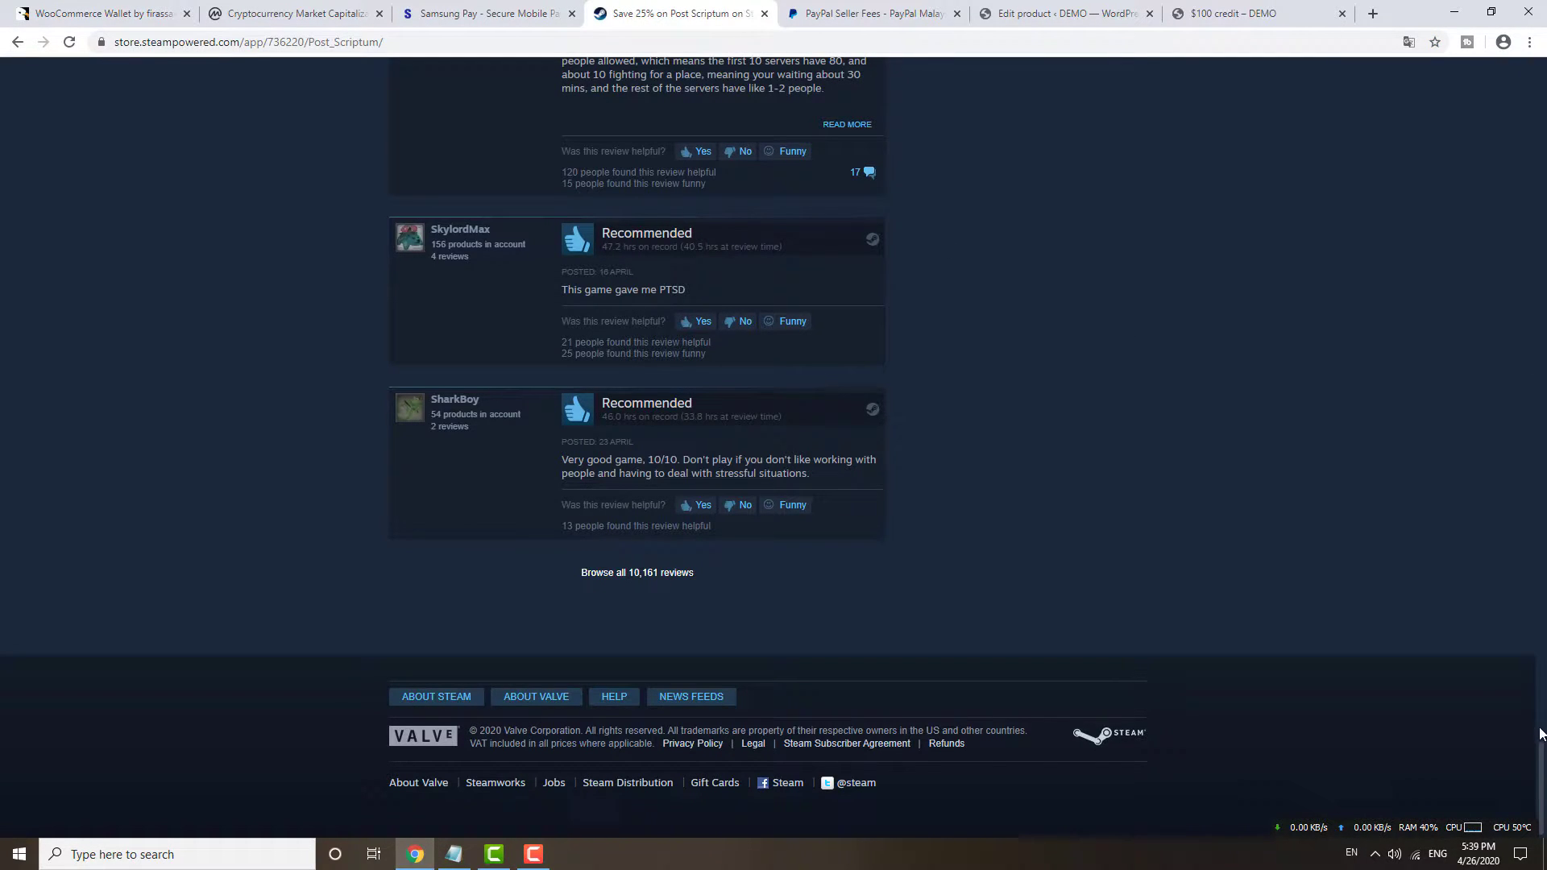
Scroll through the Post Scriptum store page down to the footer.
drag(1540, 785, 1540, 182)
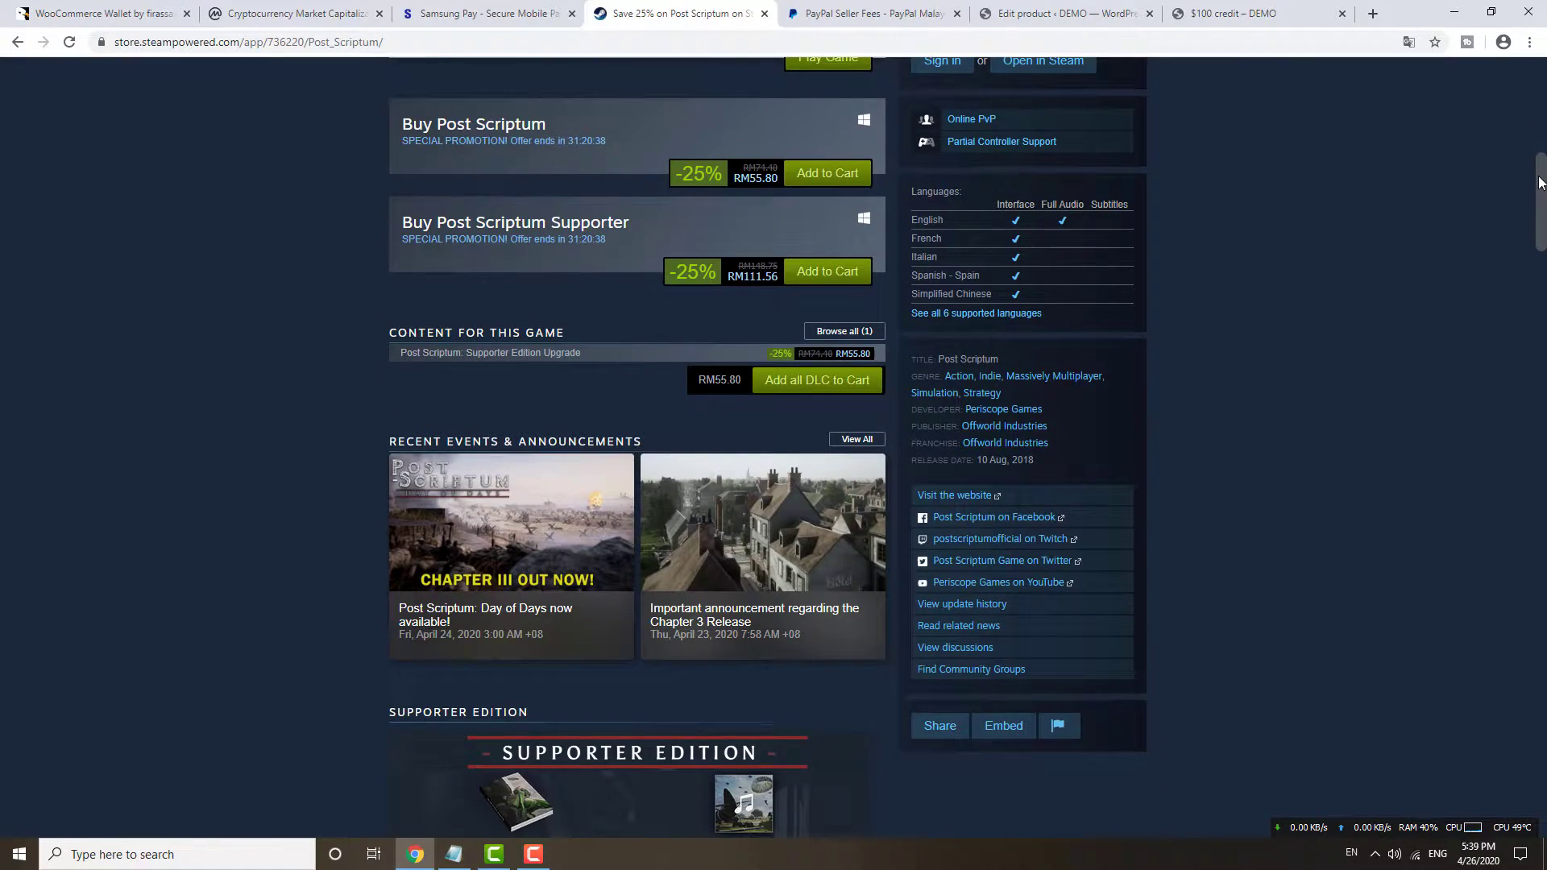
scroll(1014, 253, up, 2)
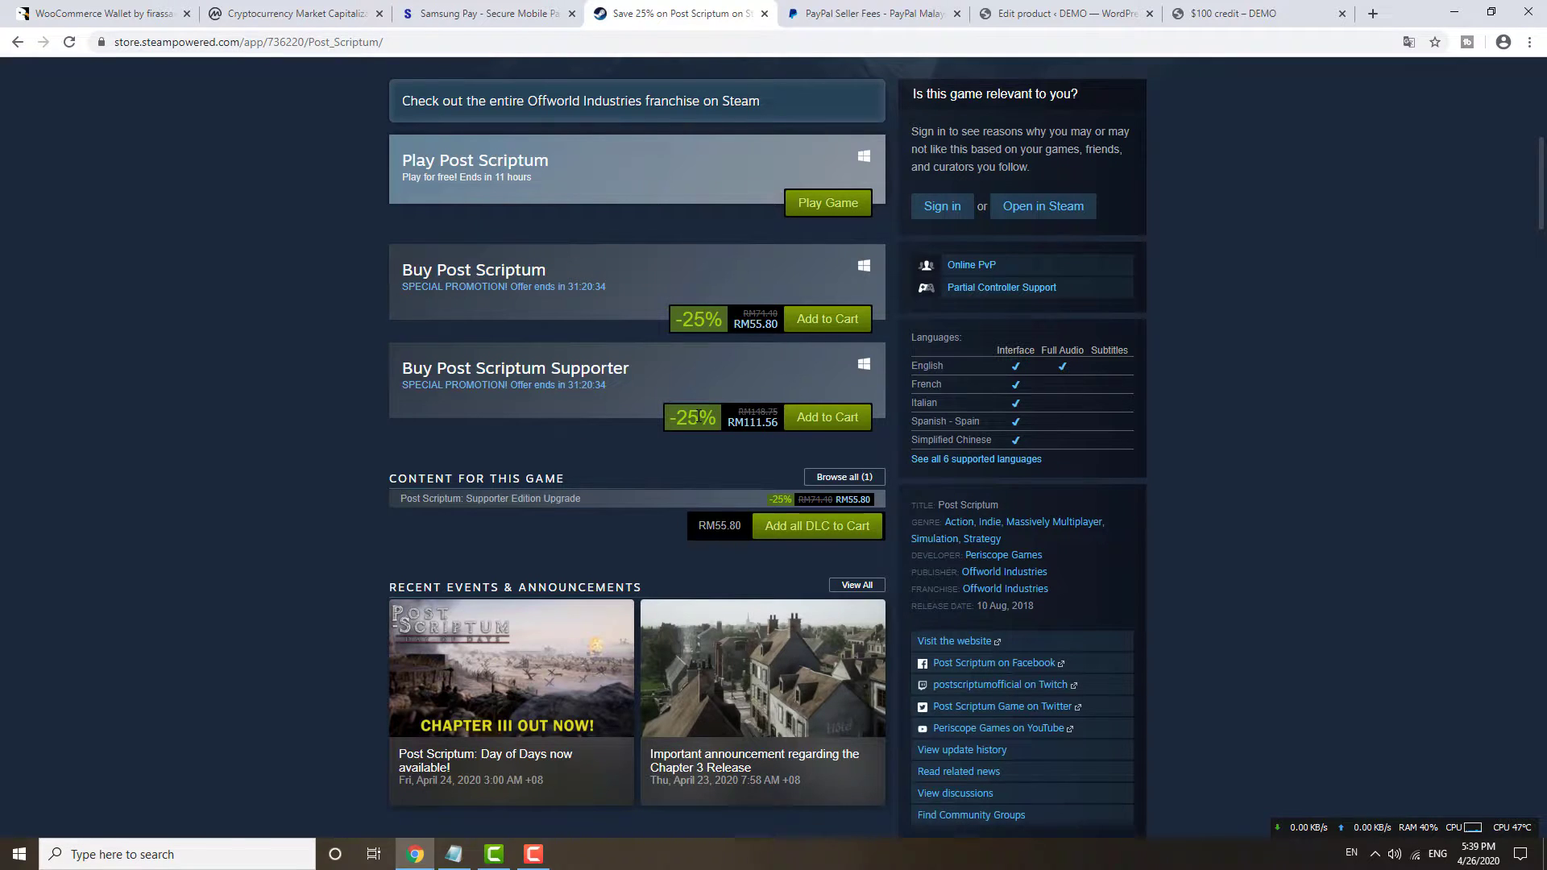
scroll(697, 435, down, 11)
key(Home)
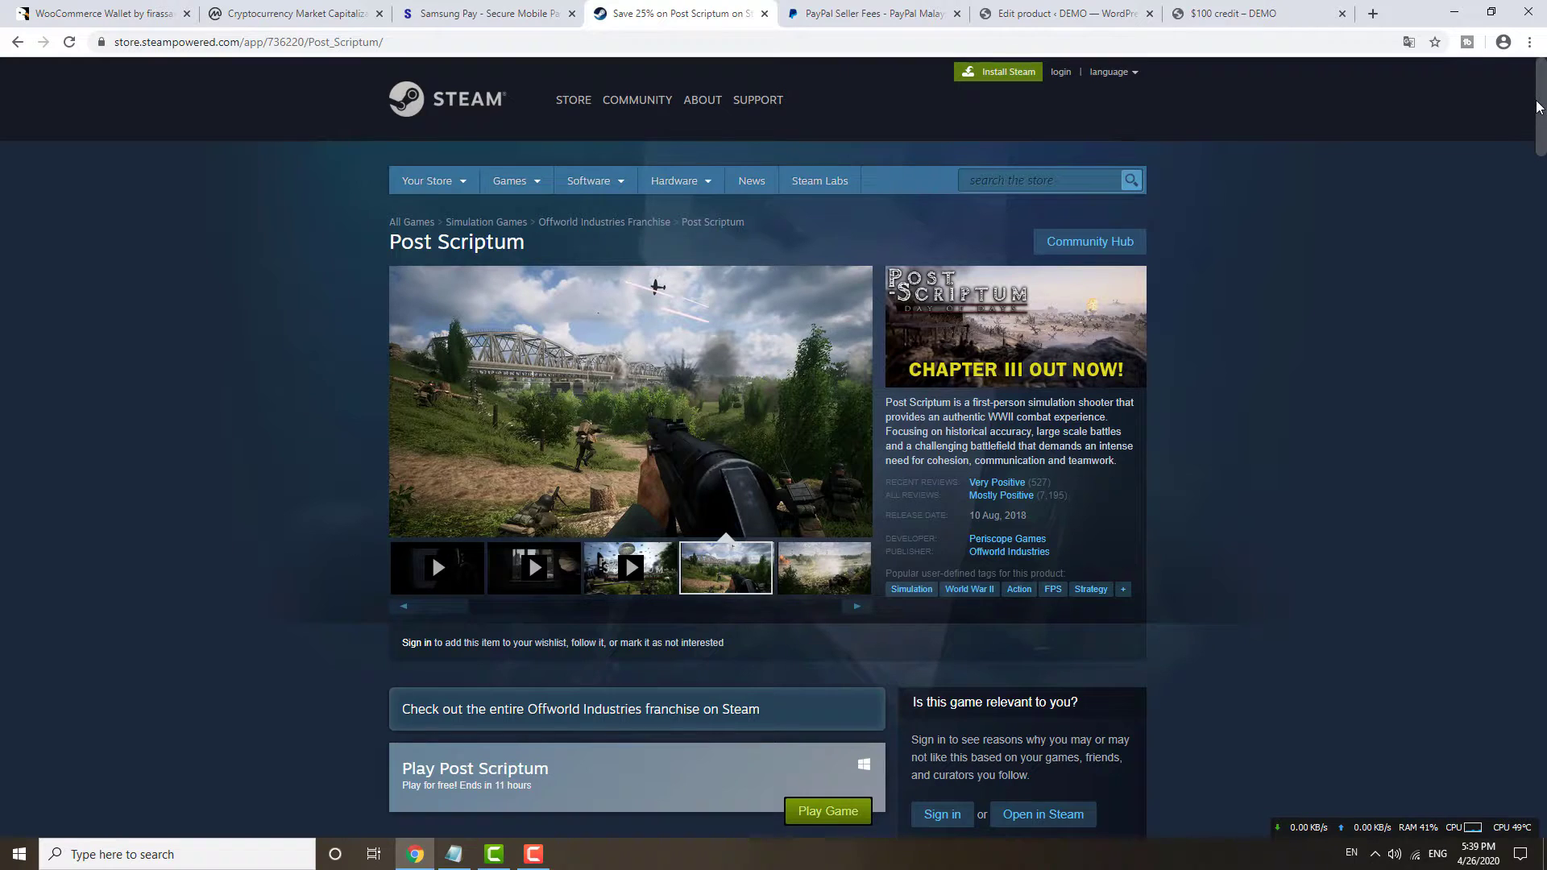
drag(1539, 106, 1539, 788)
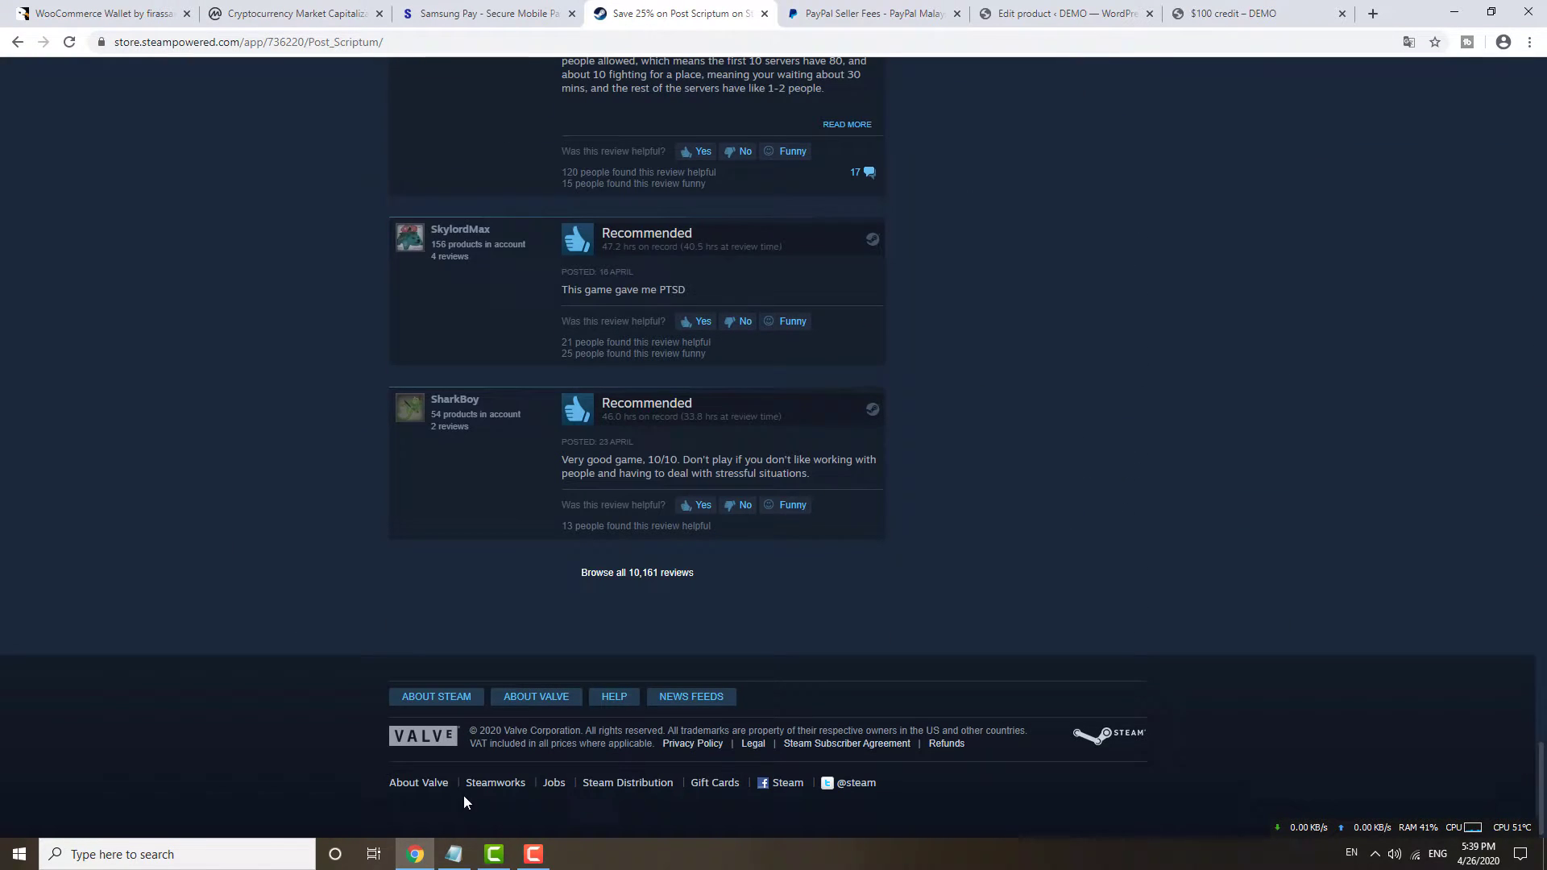
Open Steam's Facebook page in a new tab and close it, then return to the RM55.80 and RM111.56 buy boxes.
right_click(419, 788)
click(1020, 787)
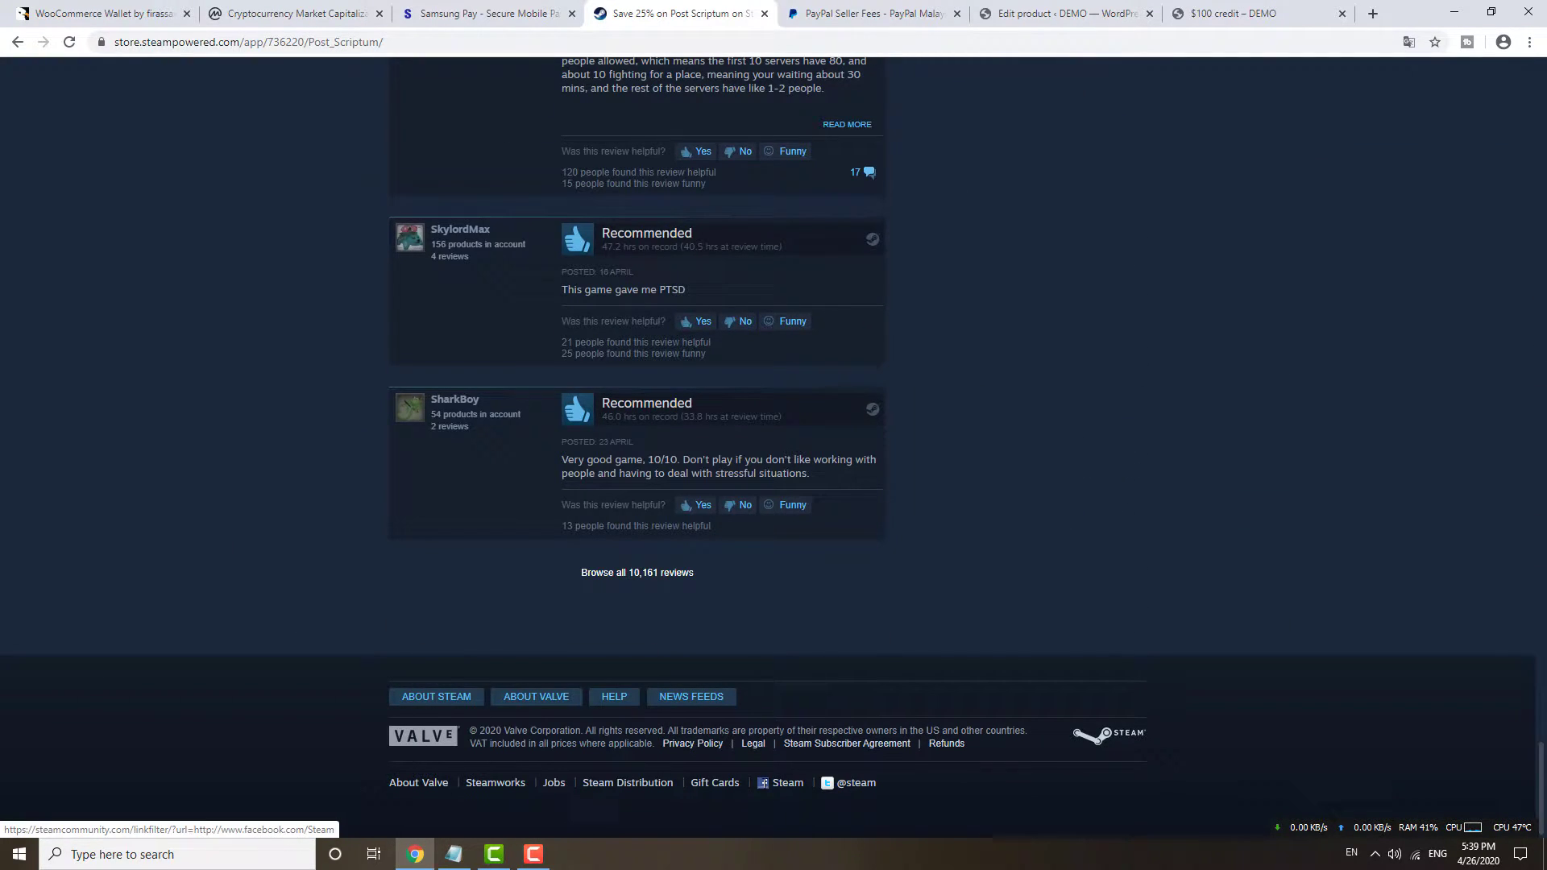
right_click(762, 785)
click(814, 551)
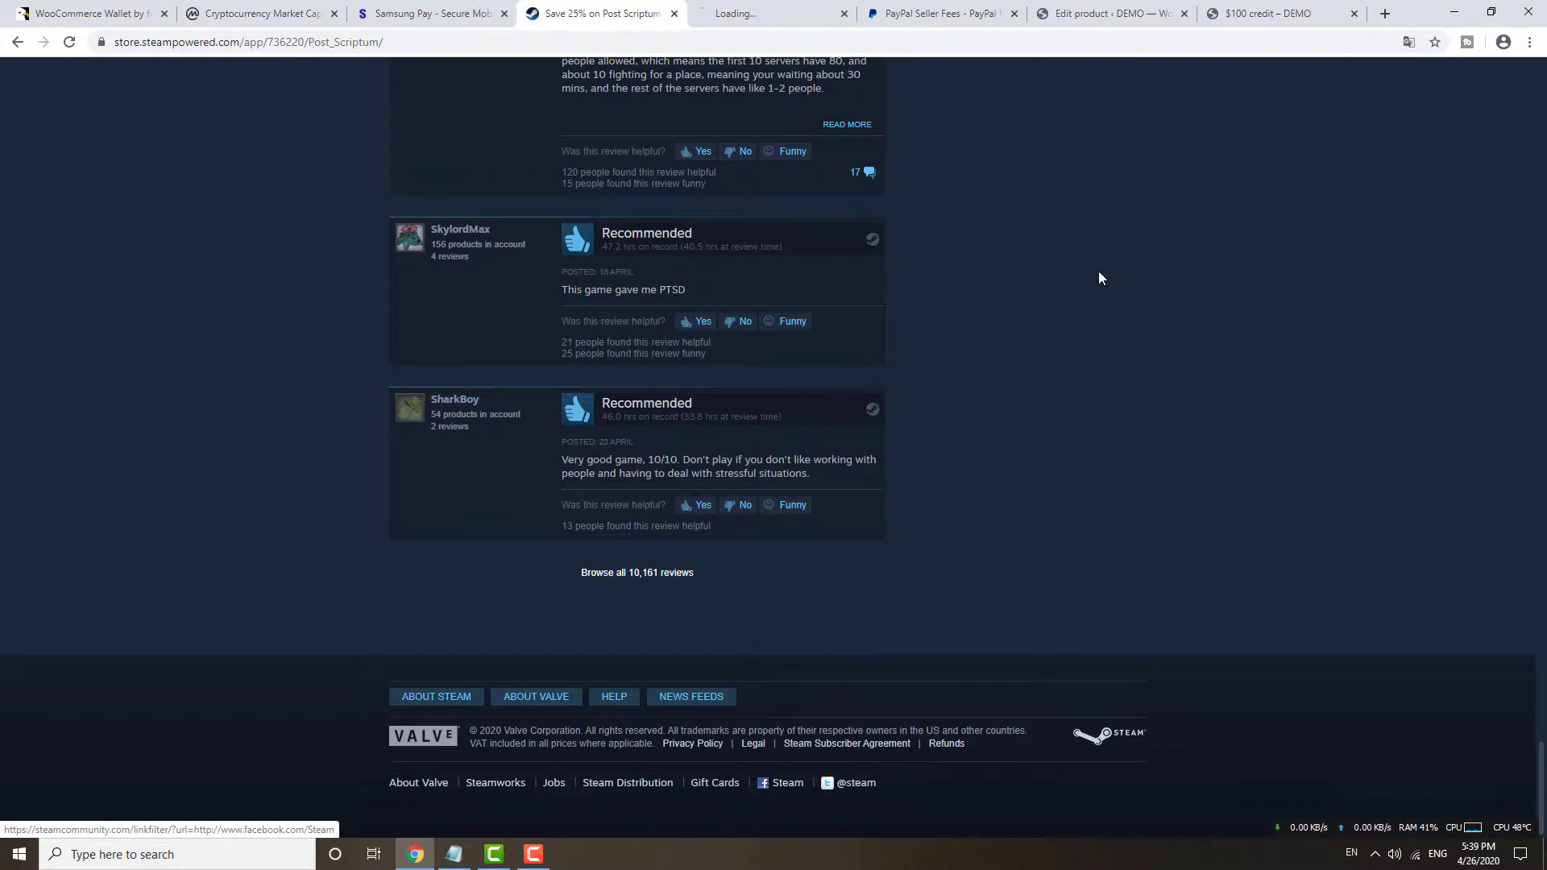
click(717, 15)
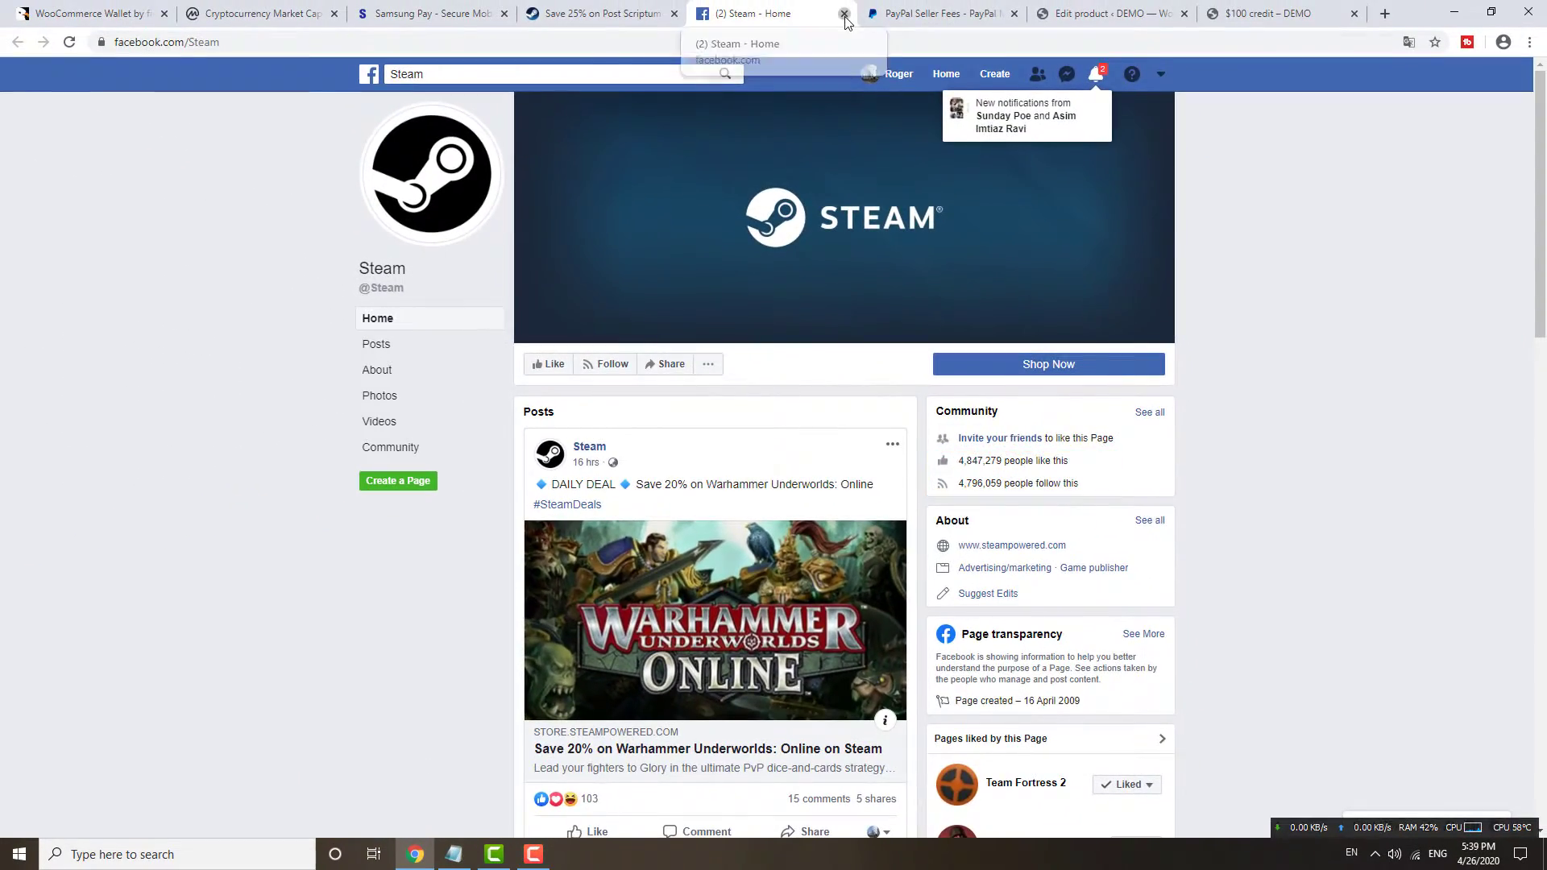
click(843, 15)
scroll(1153, 432, up, 10)
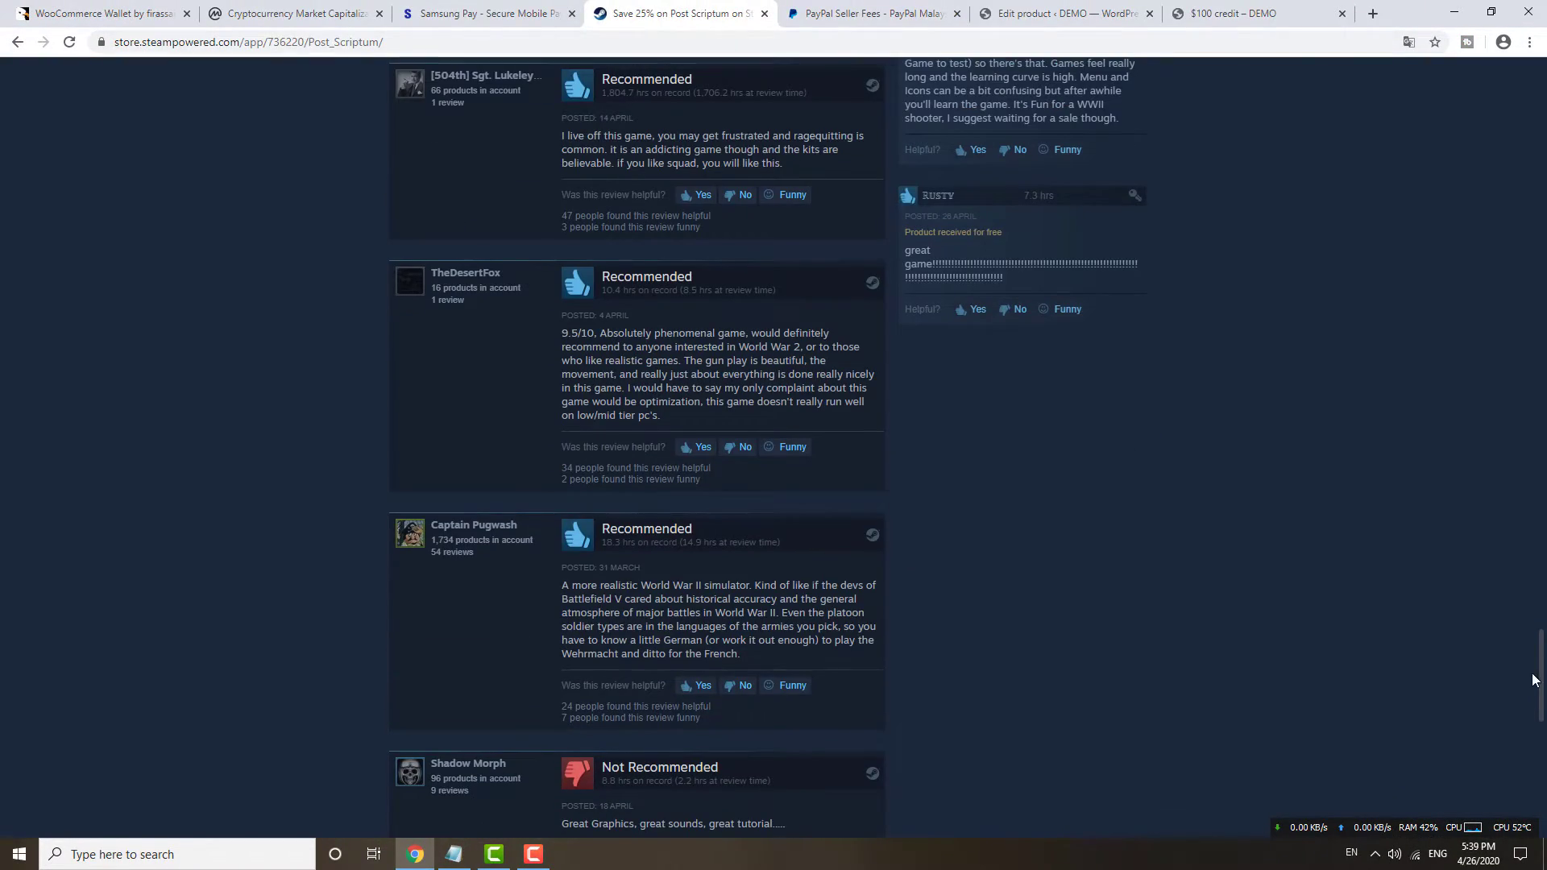
drag(1533, 679, 1541, 175)
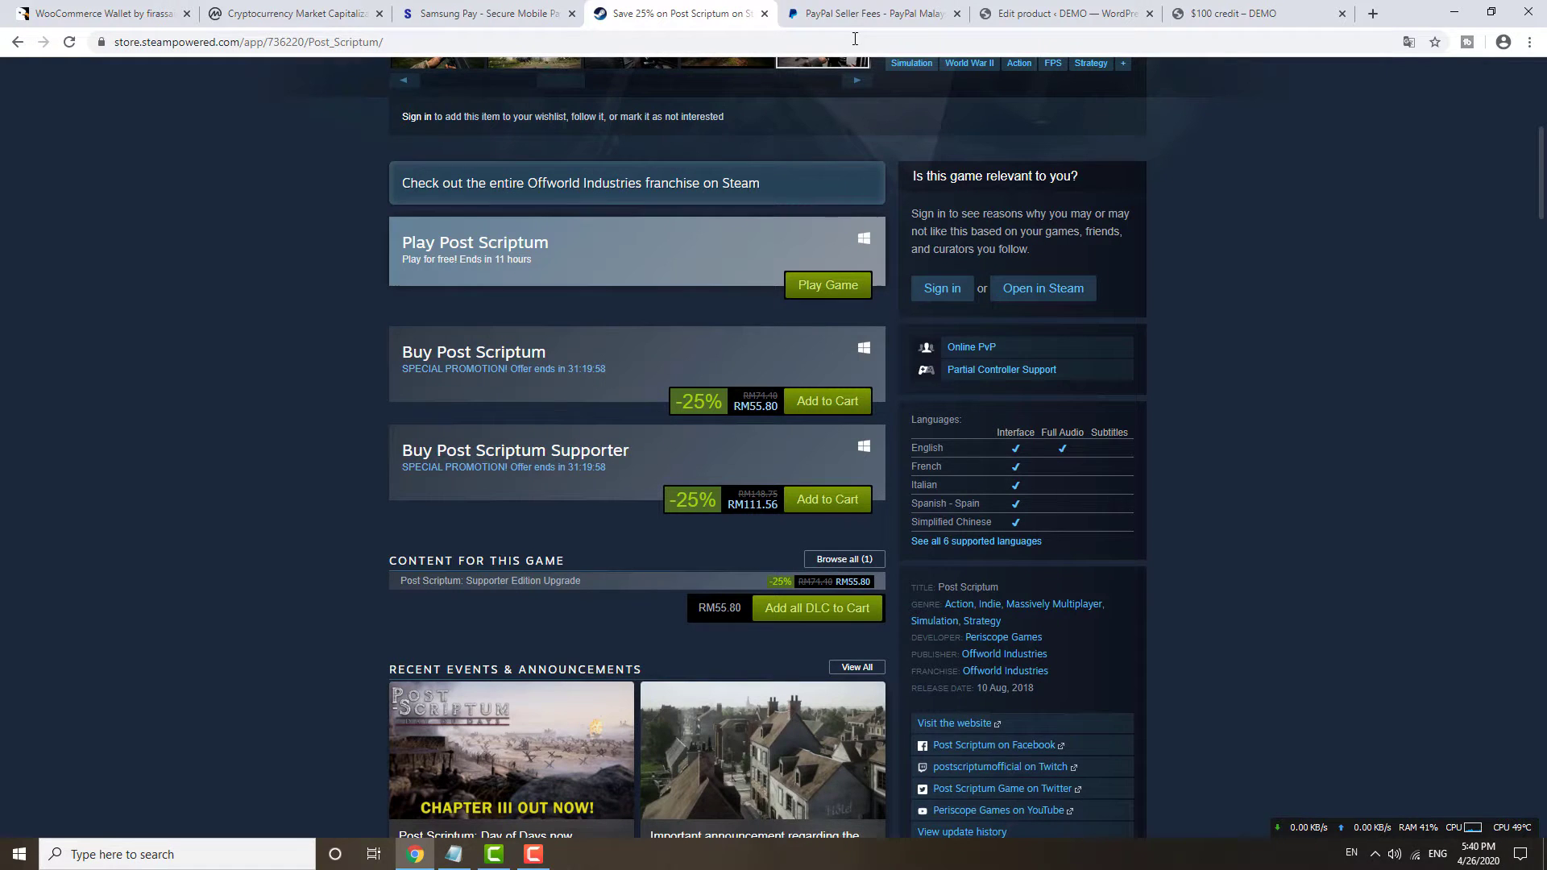
On the PayPal seller fees page, highlight the $0.30 international fixed fee.
click(858, 24)
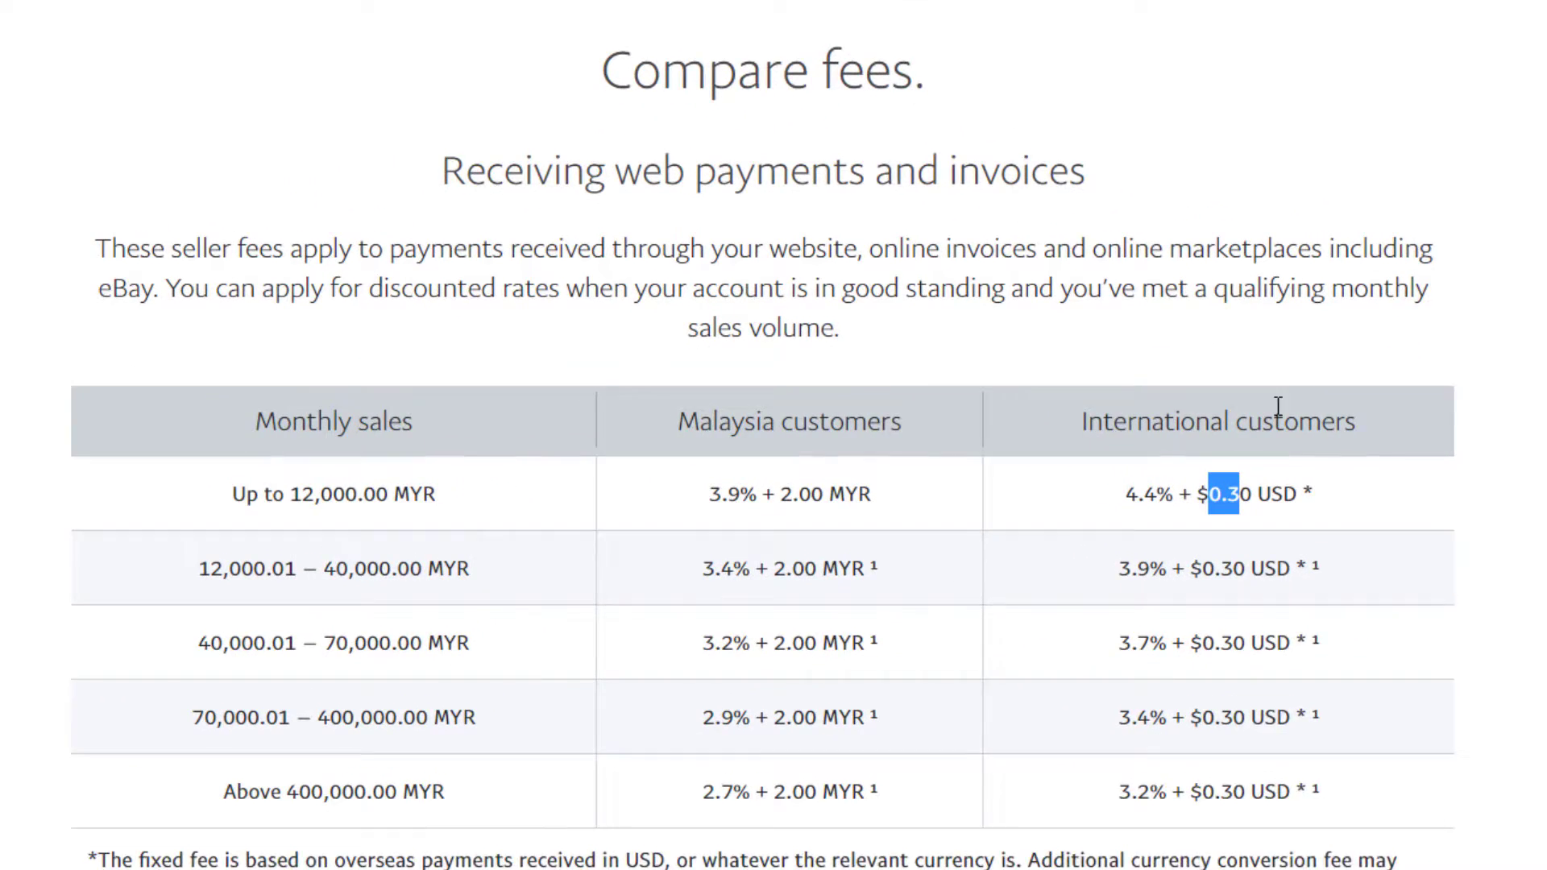
click(1060, 477)
drag(1228, 496, 1277, 493)
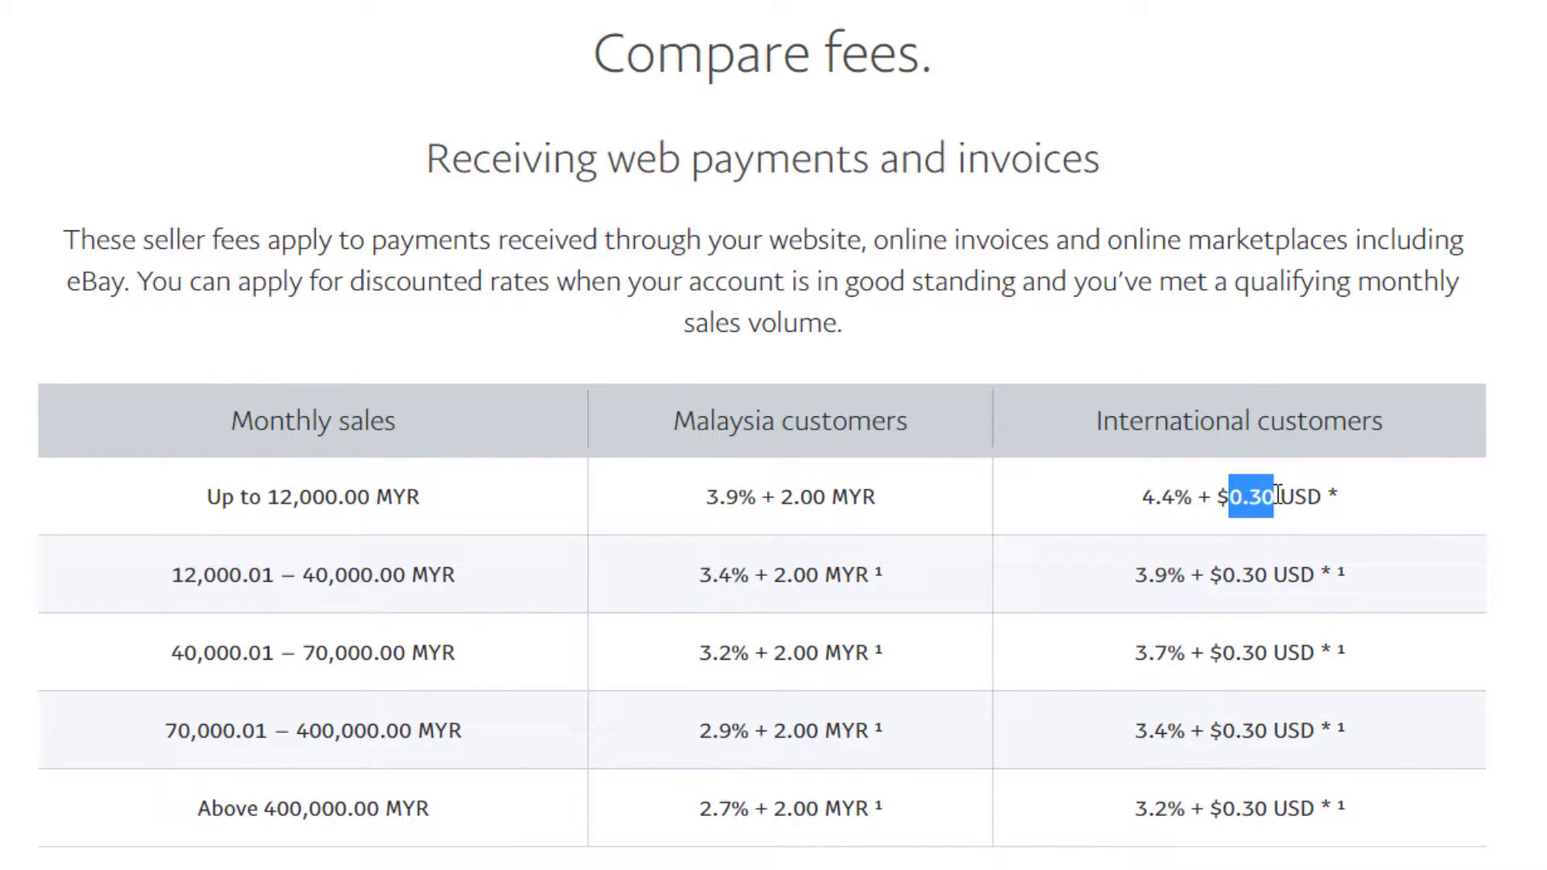
drag(1274, 496, 1218, 495)
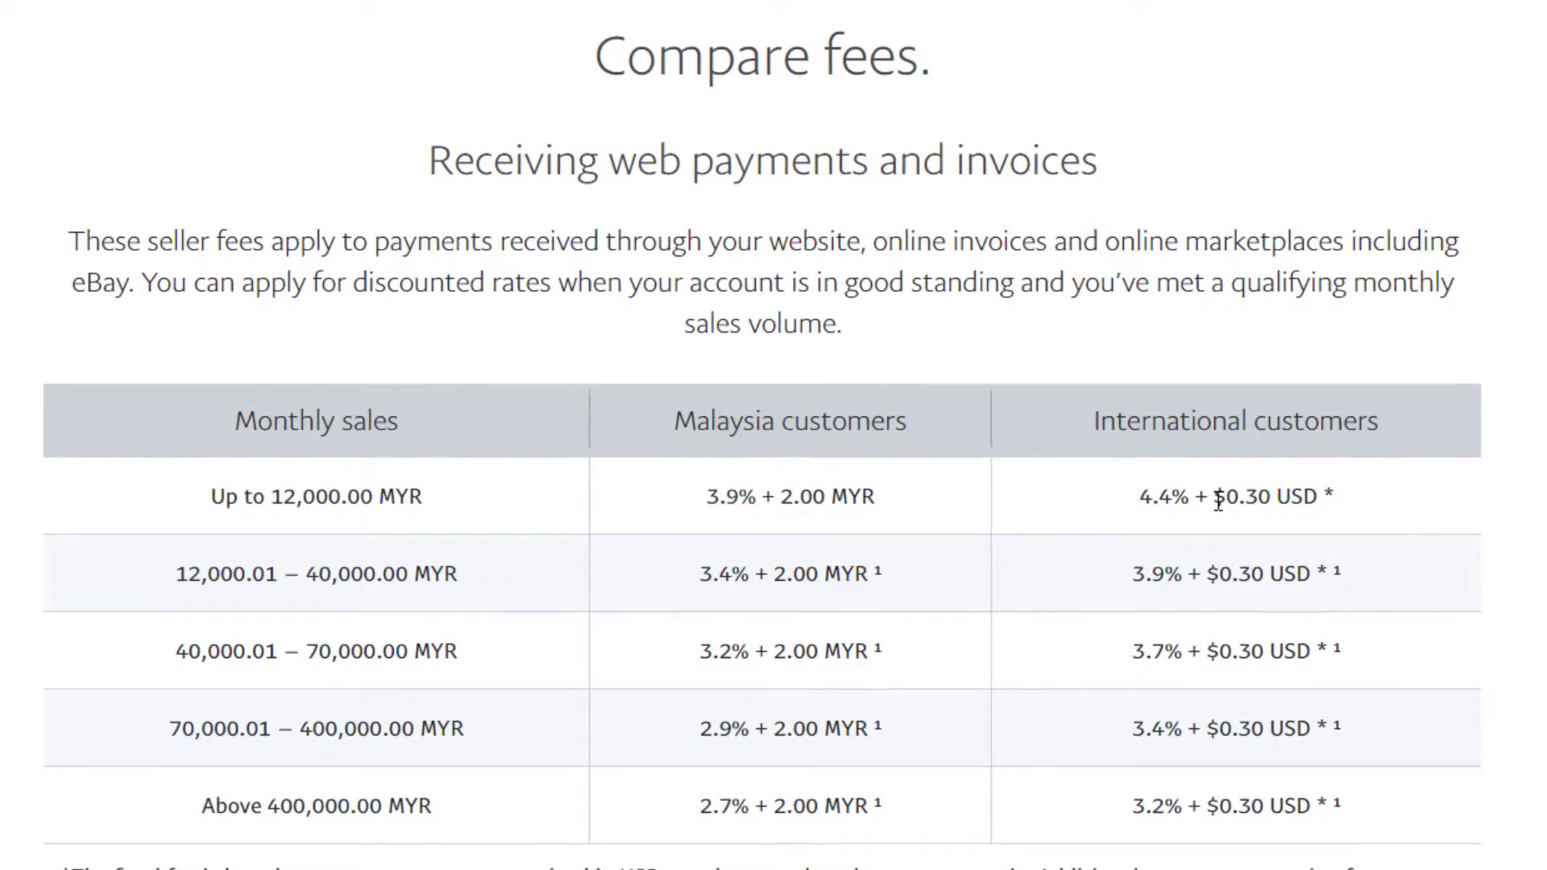
Glance back at Steam, then re-highlight $0.30 in the first International customers row.
key(ctrl+shift+Tab)
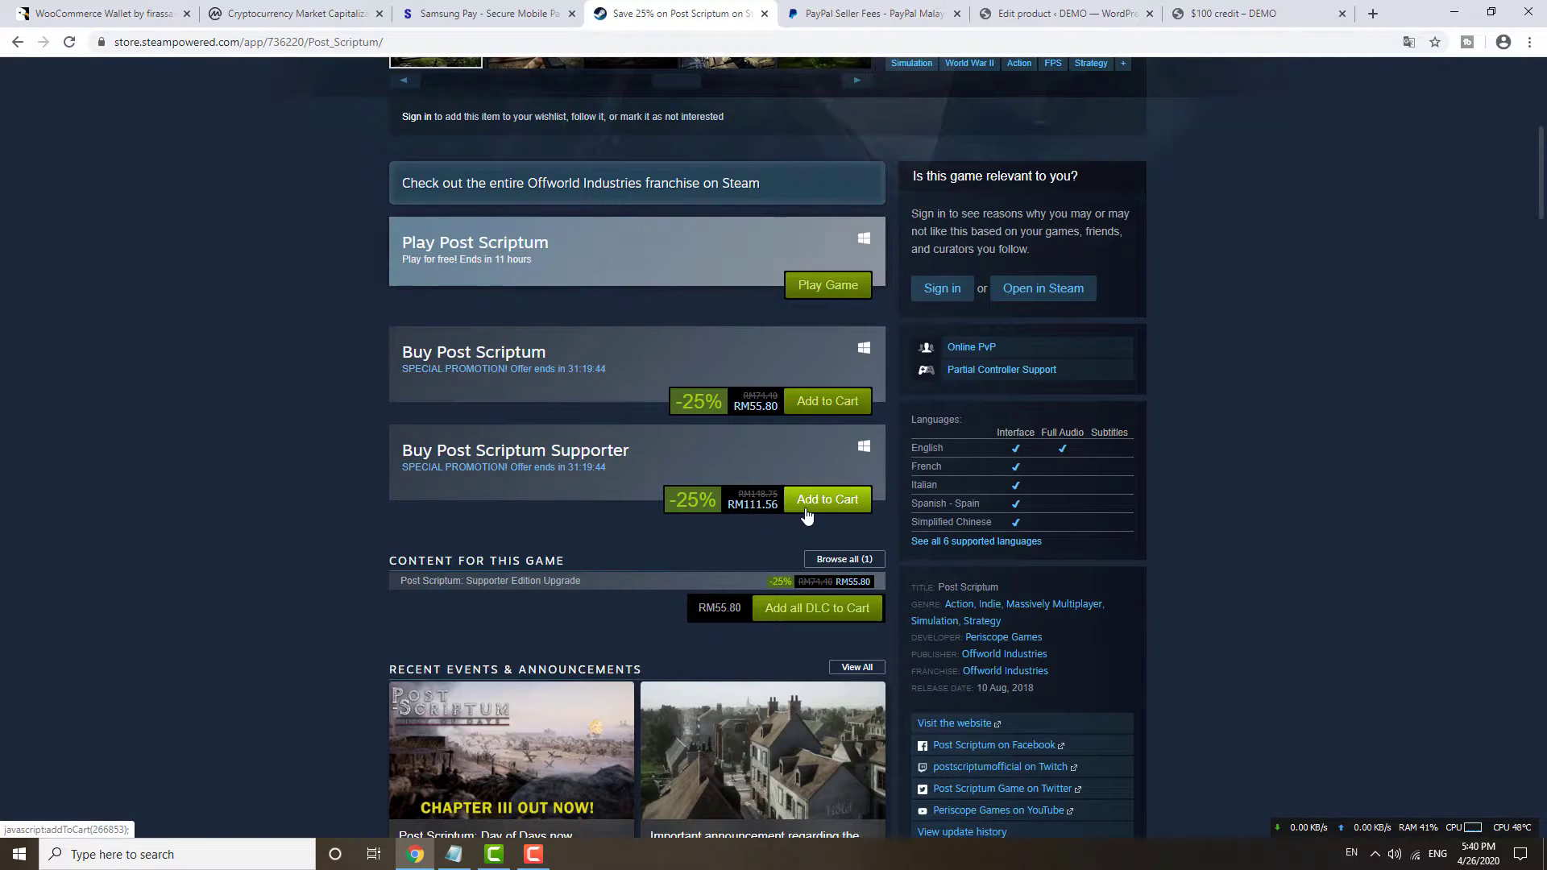
click(854, 14)
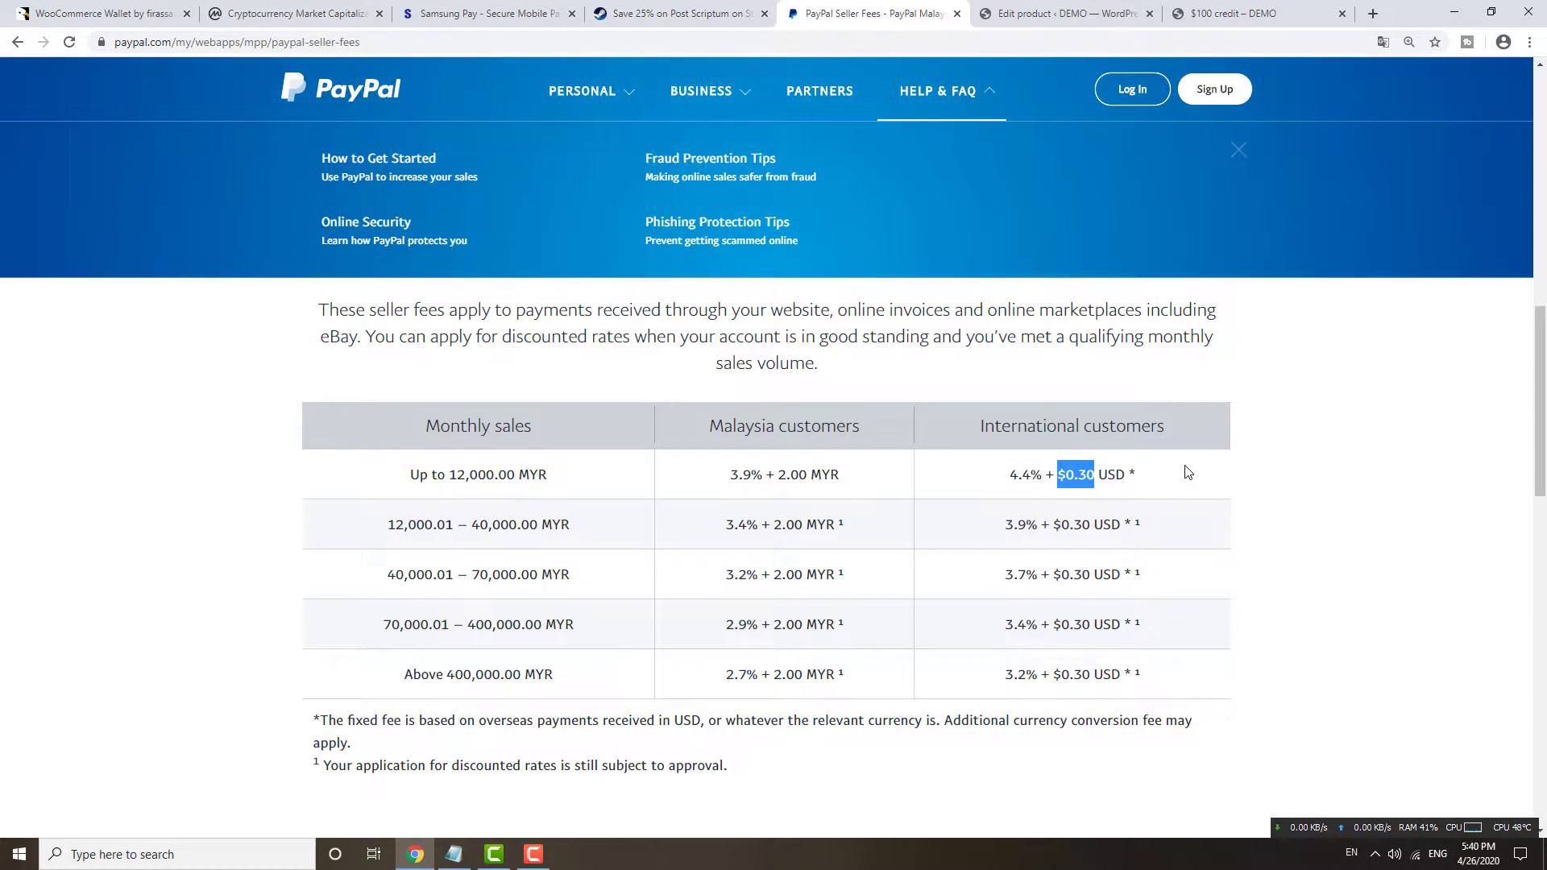
drag(1056, 477, 1094, 474)
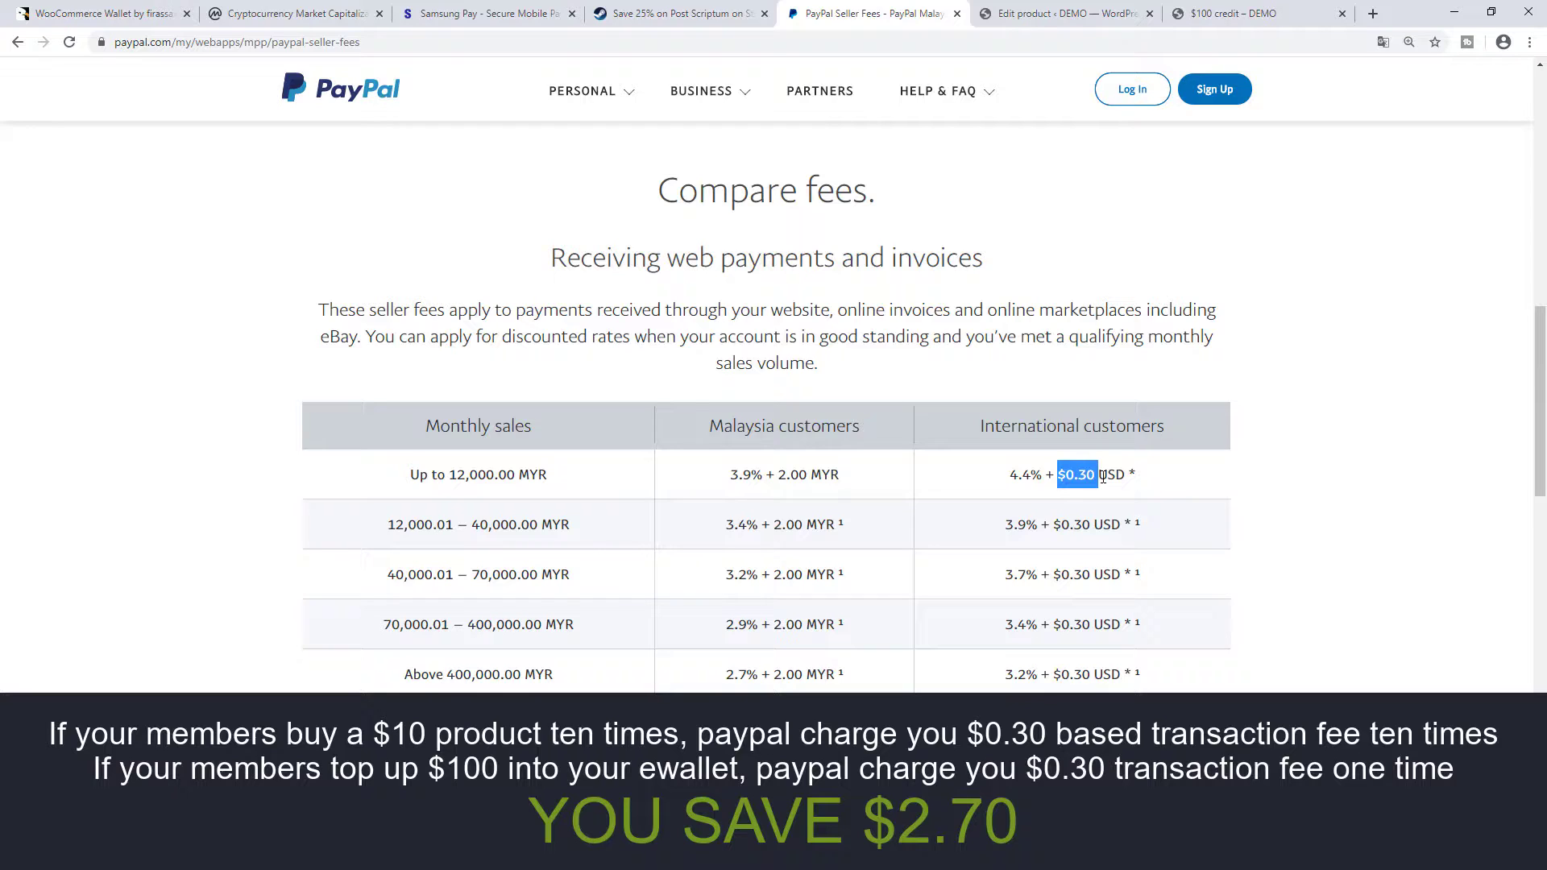
click(1144, 489)
drag(1058, 472, 1094, 475)
Make the $100 credit product a Simple product with Wallet Credit 100 and Wallet Cashback 95.
click(1045, 18)
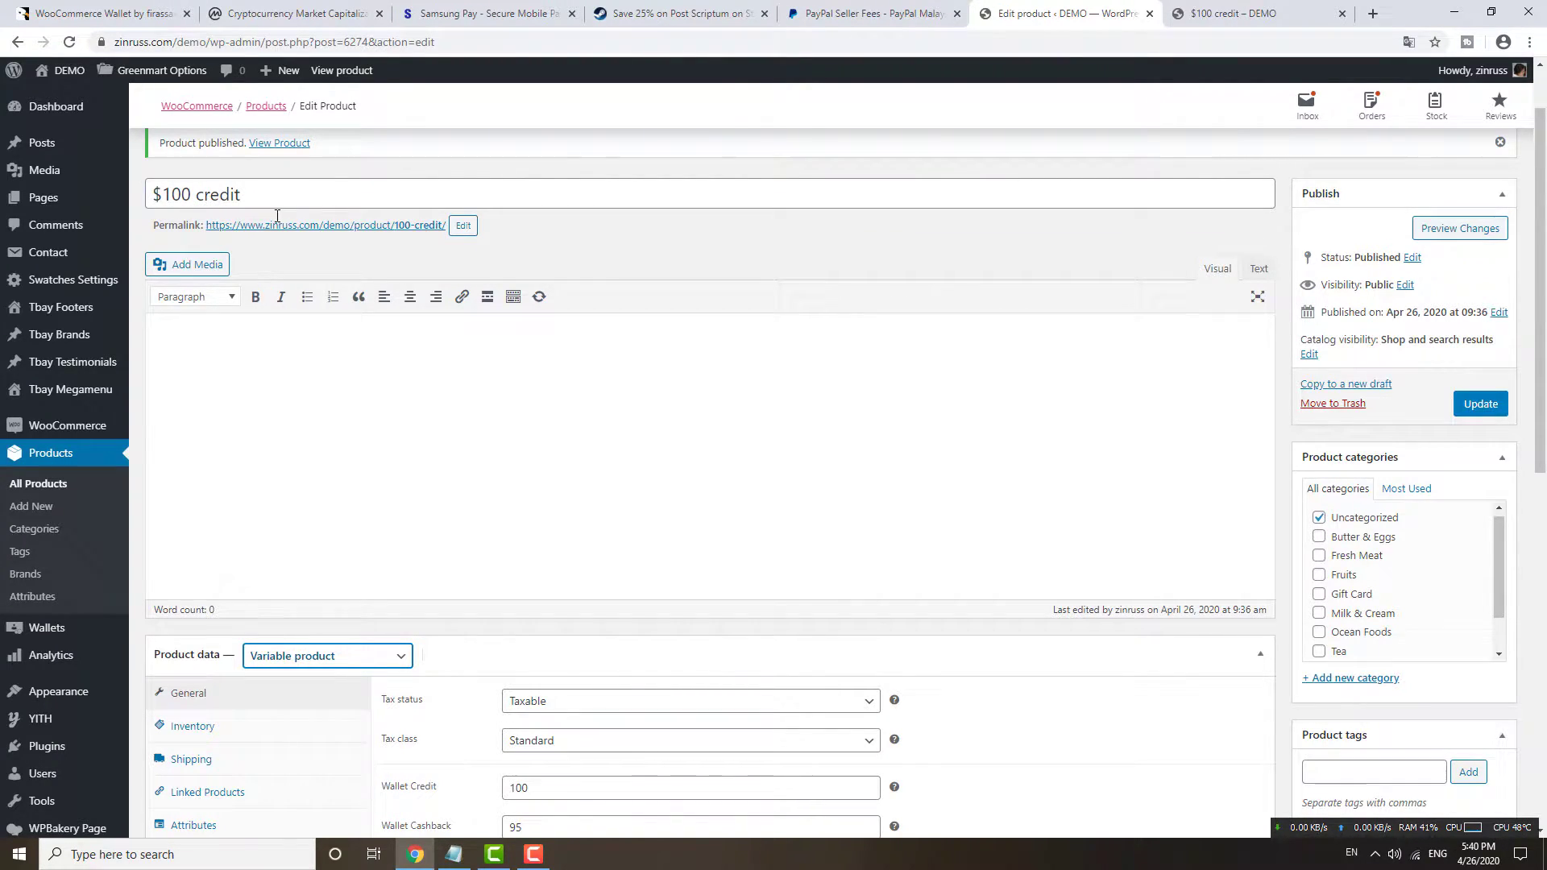
scroll(483, 402, down, 3)
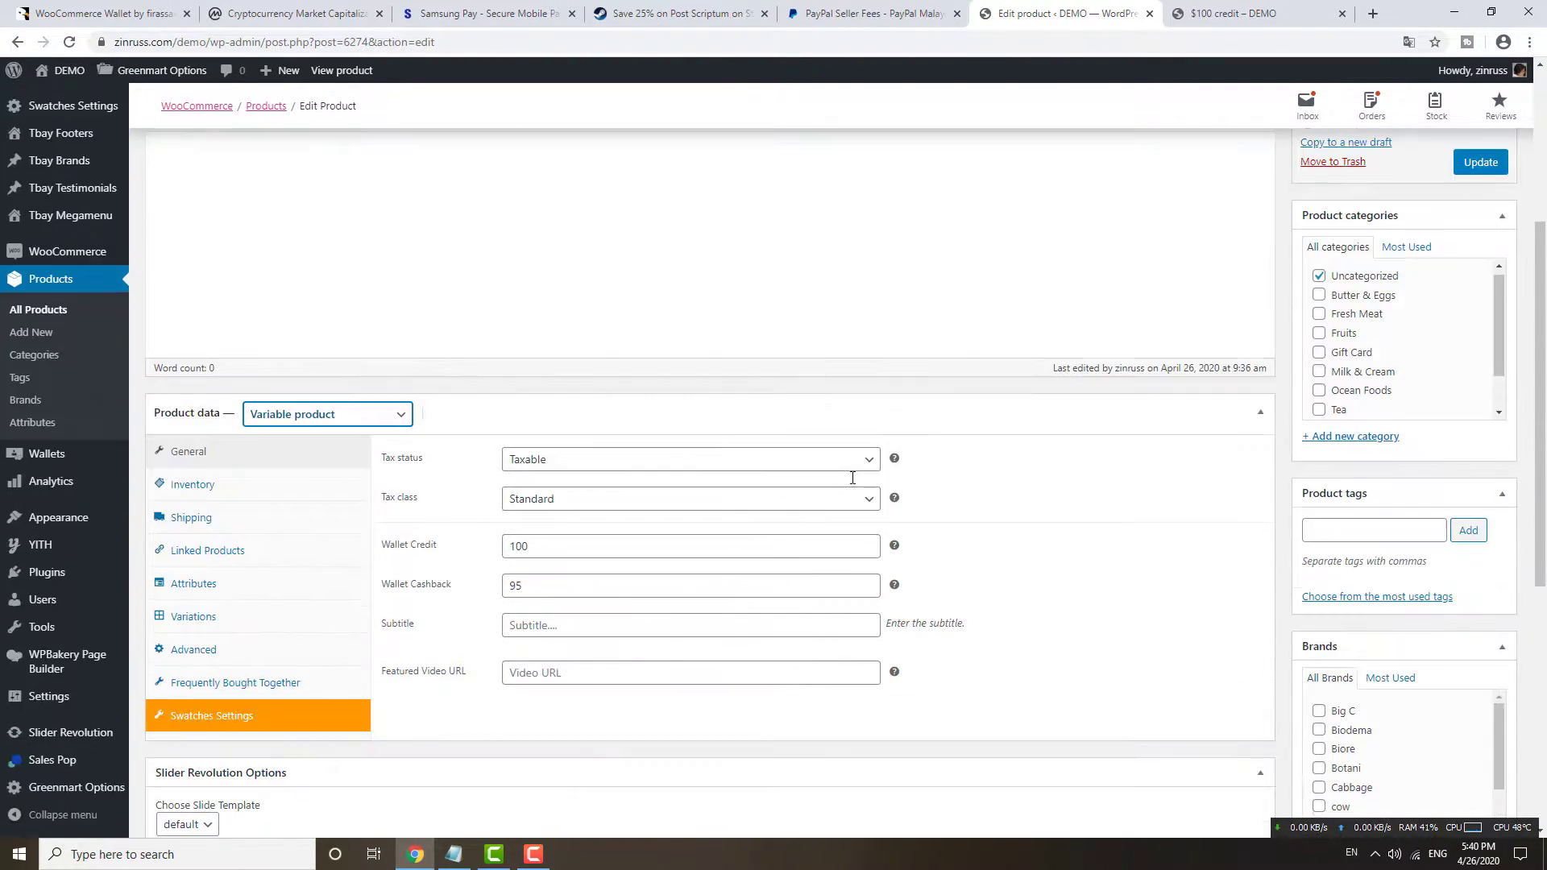
click(226, 487)
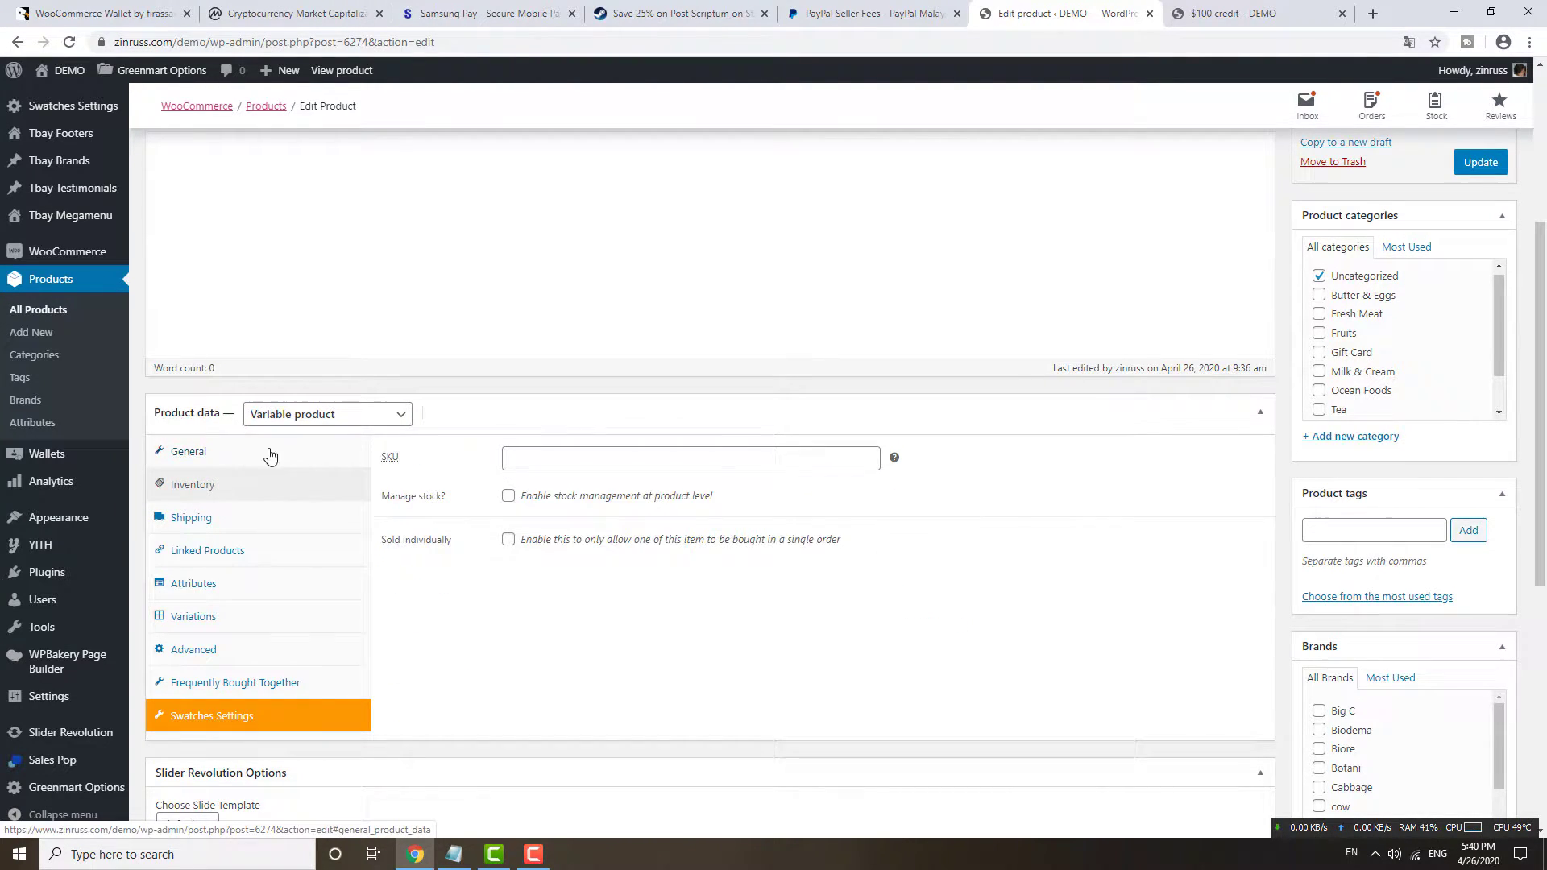
click(269, 452)
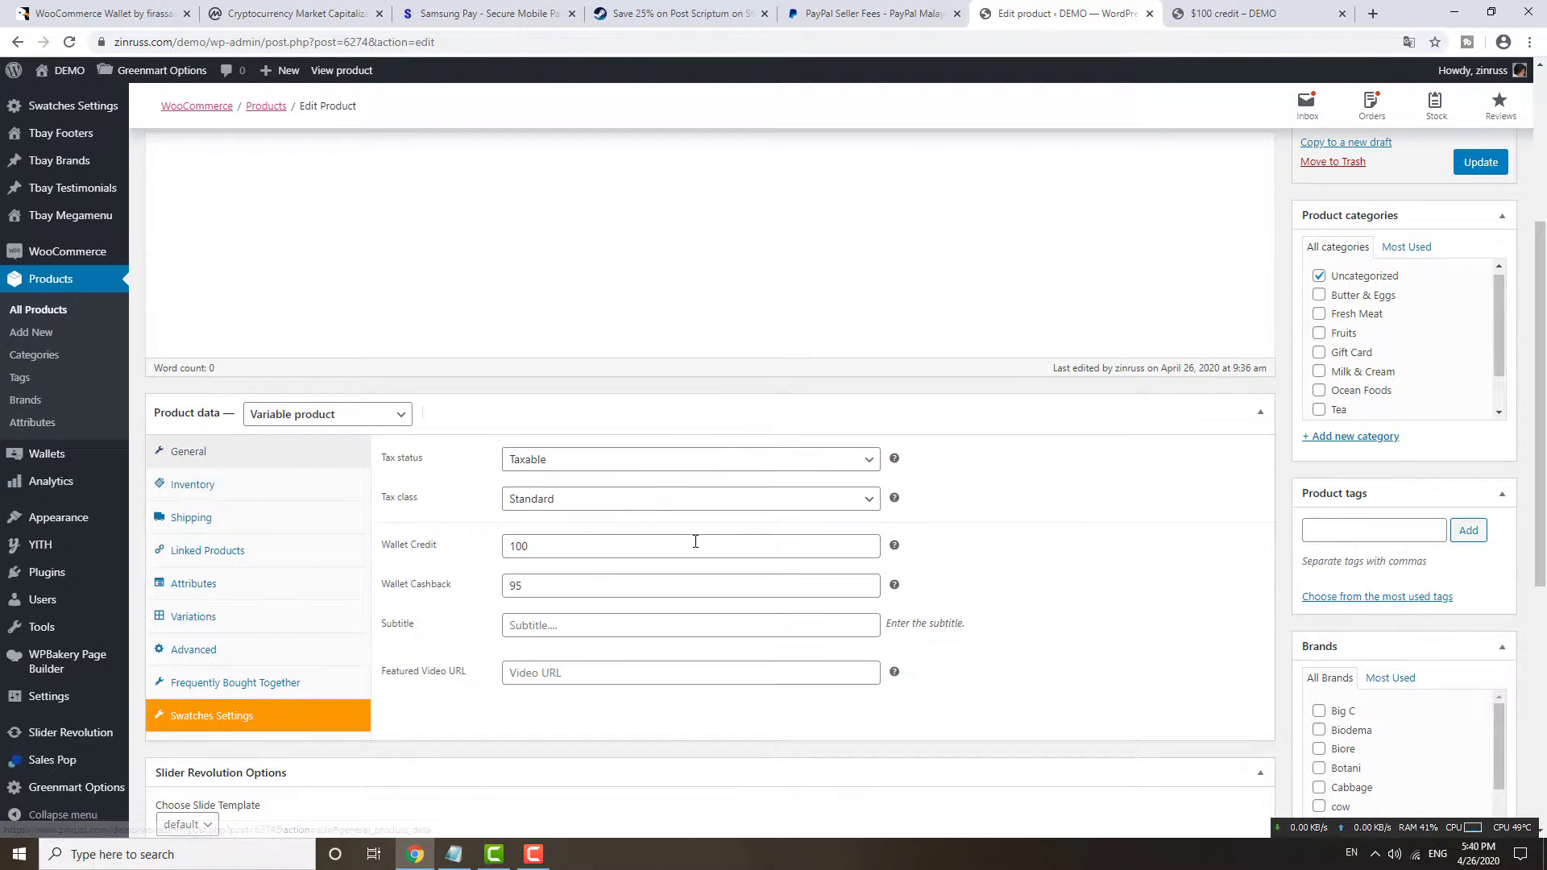
click(311, 414)
click(302, 448)
scroll(422, 443, down, 2)
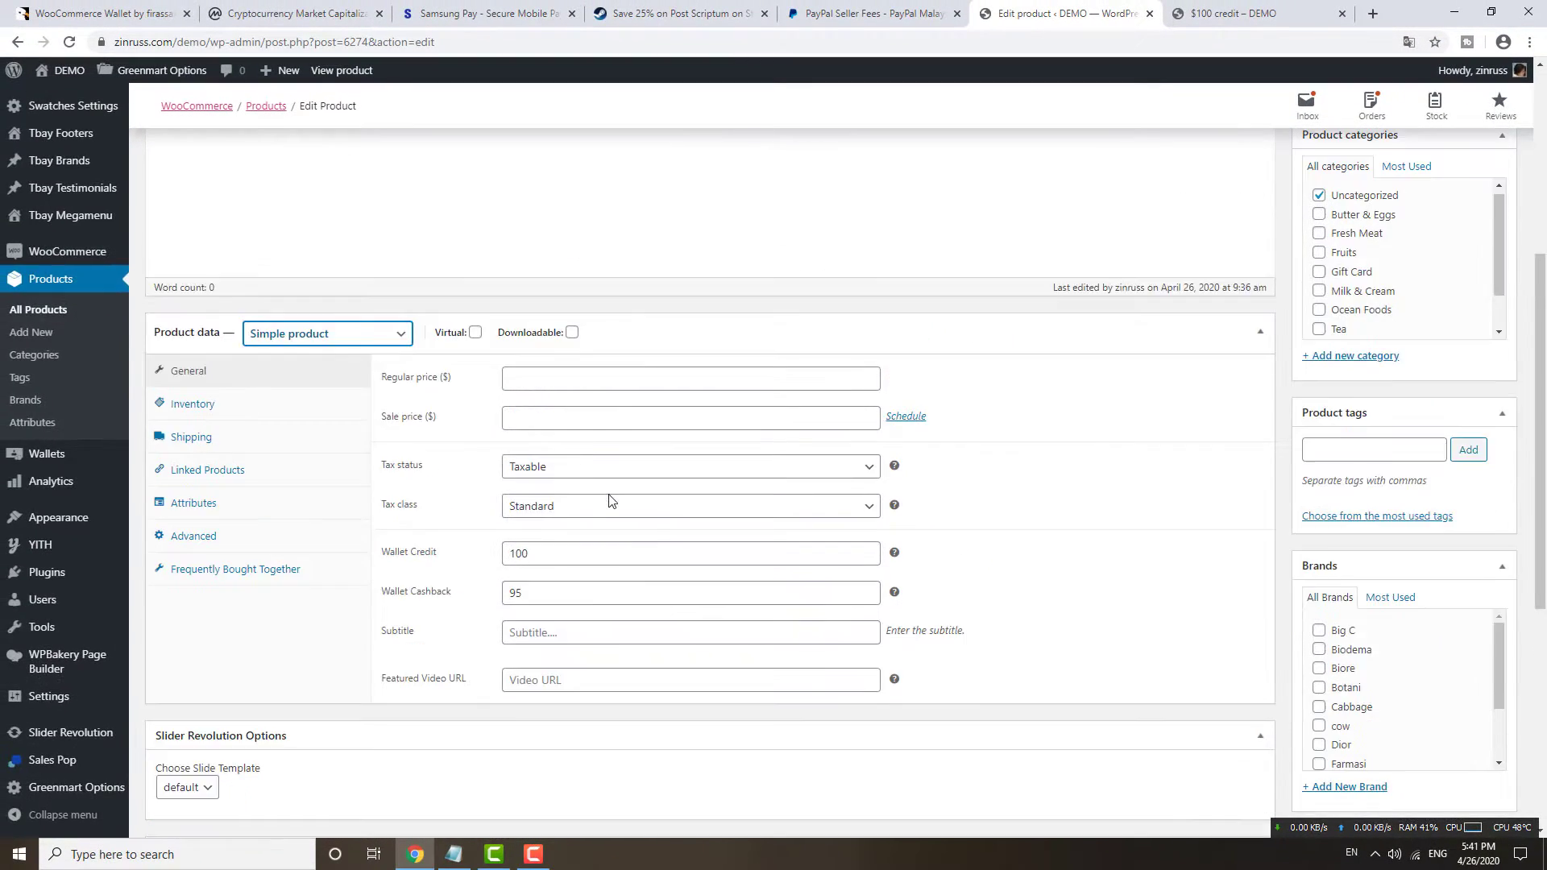
scroll(610, 501, up, 2)
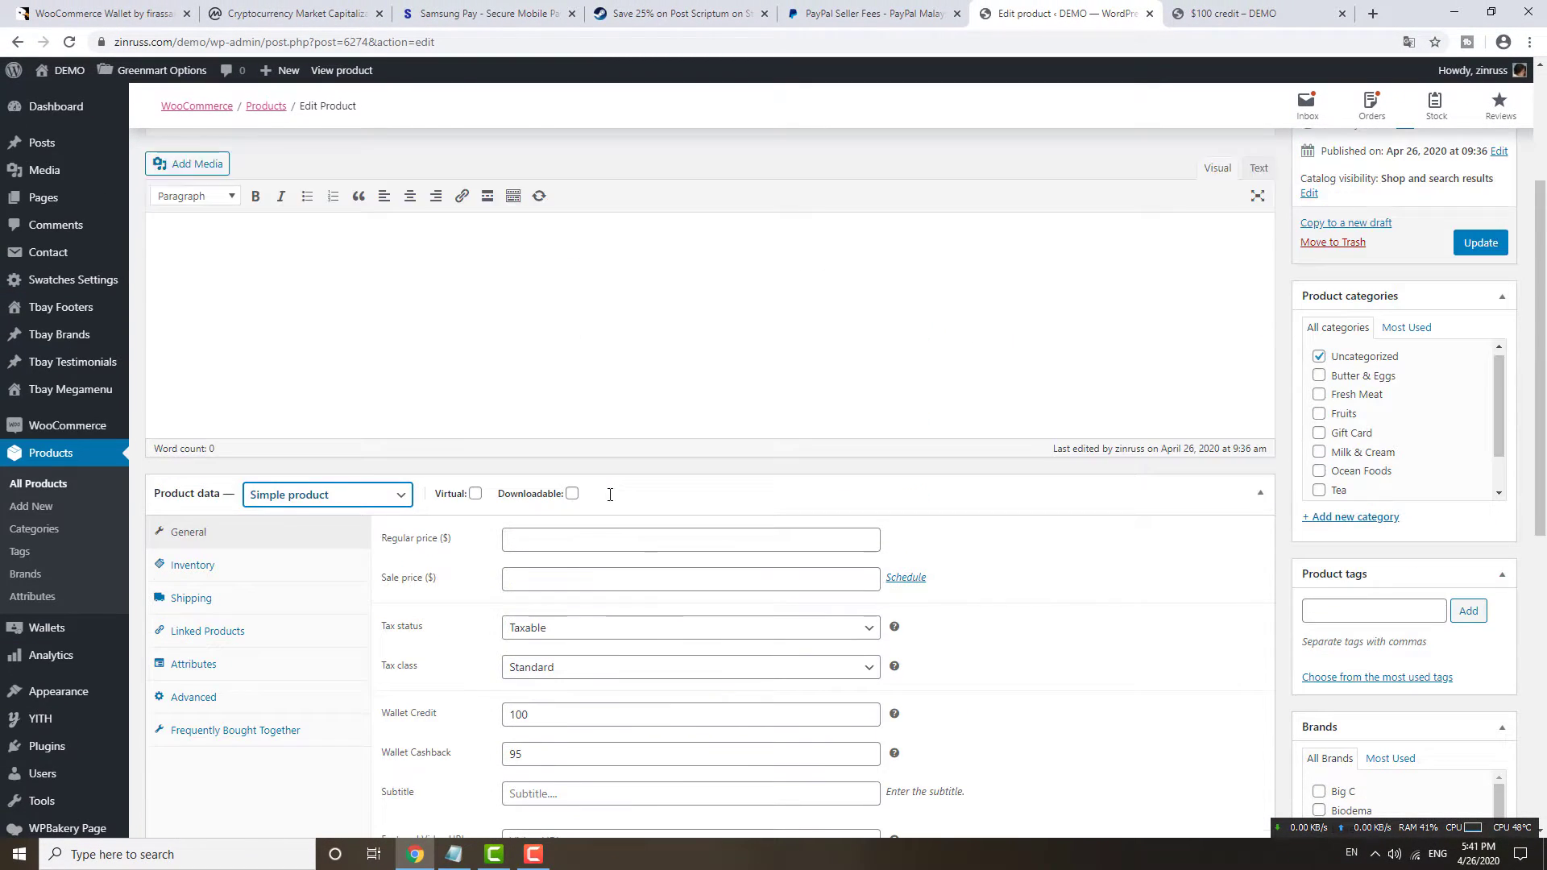
scroll(606, 509, down, 2)
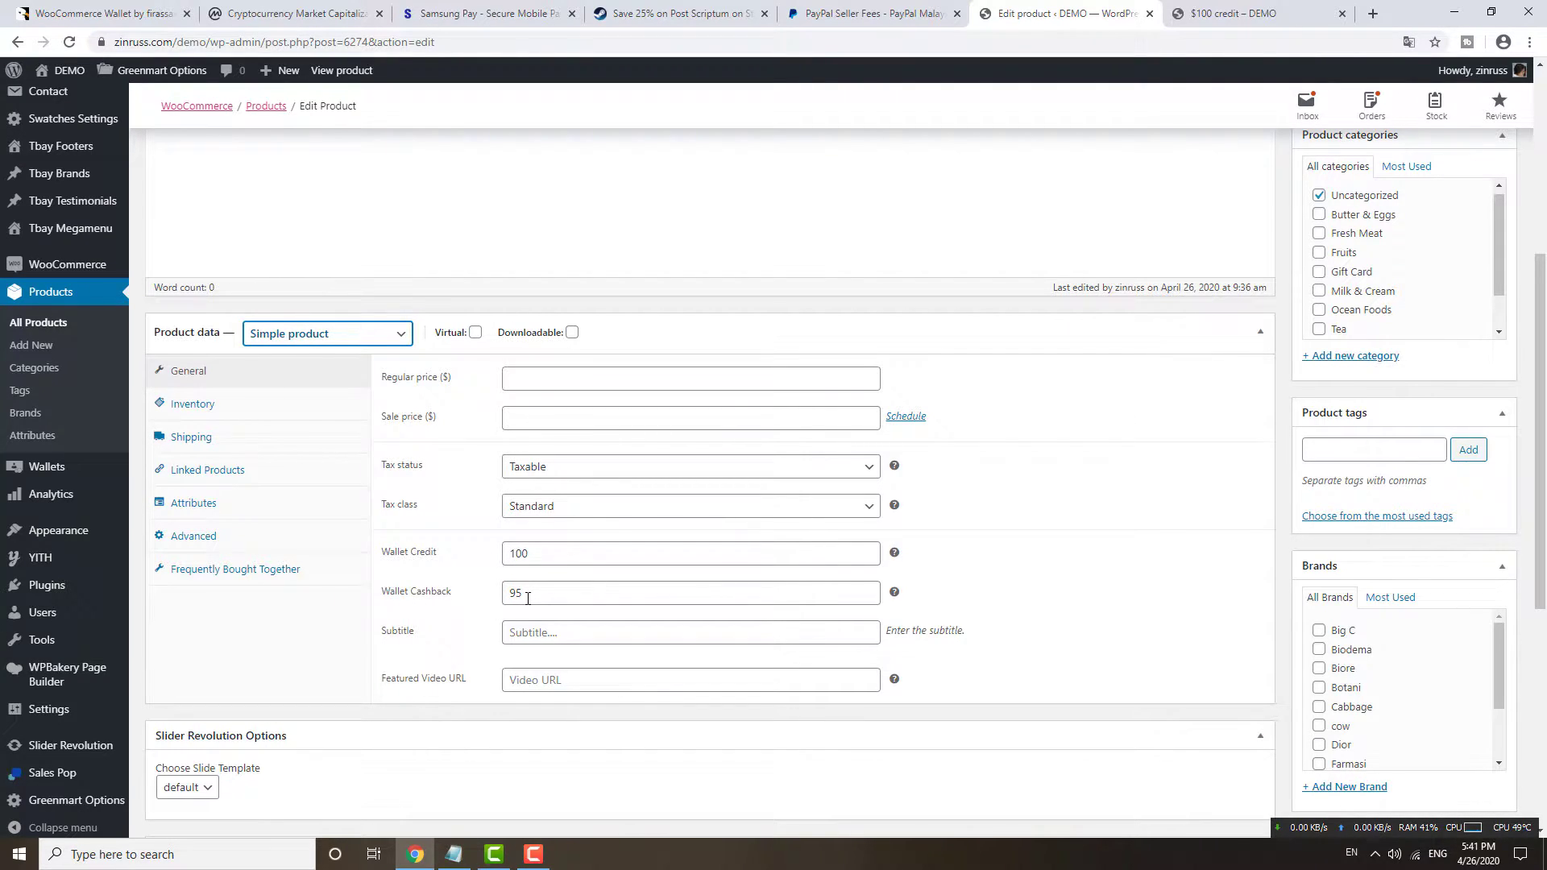
On the $100 credit storefront page, highlight the $95.00 cashback and the 100 in the title.
click(1229, 17)
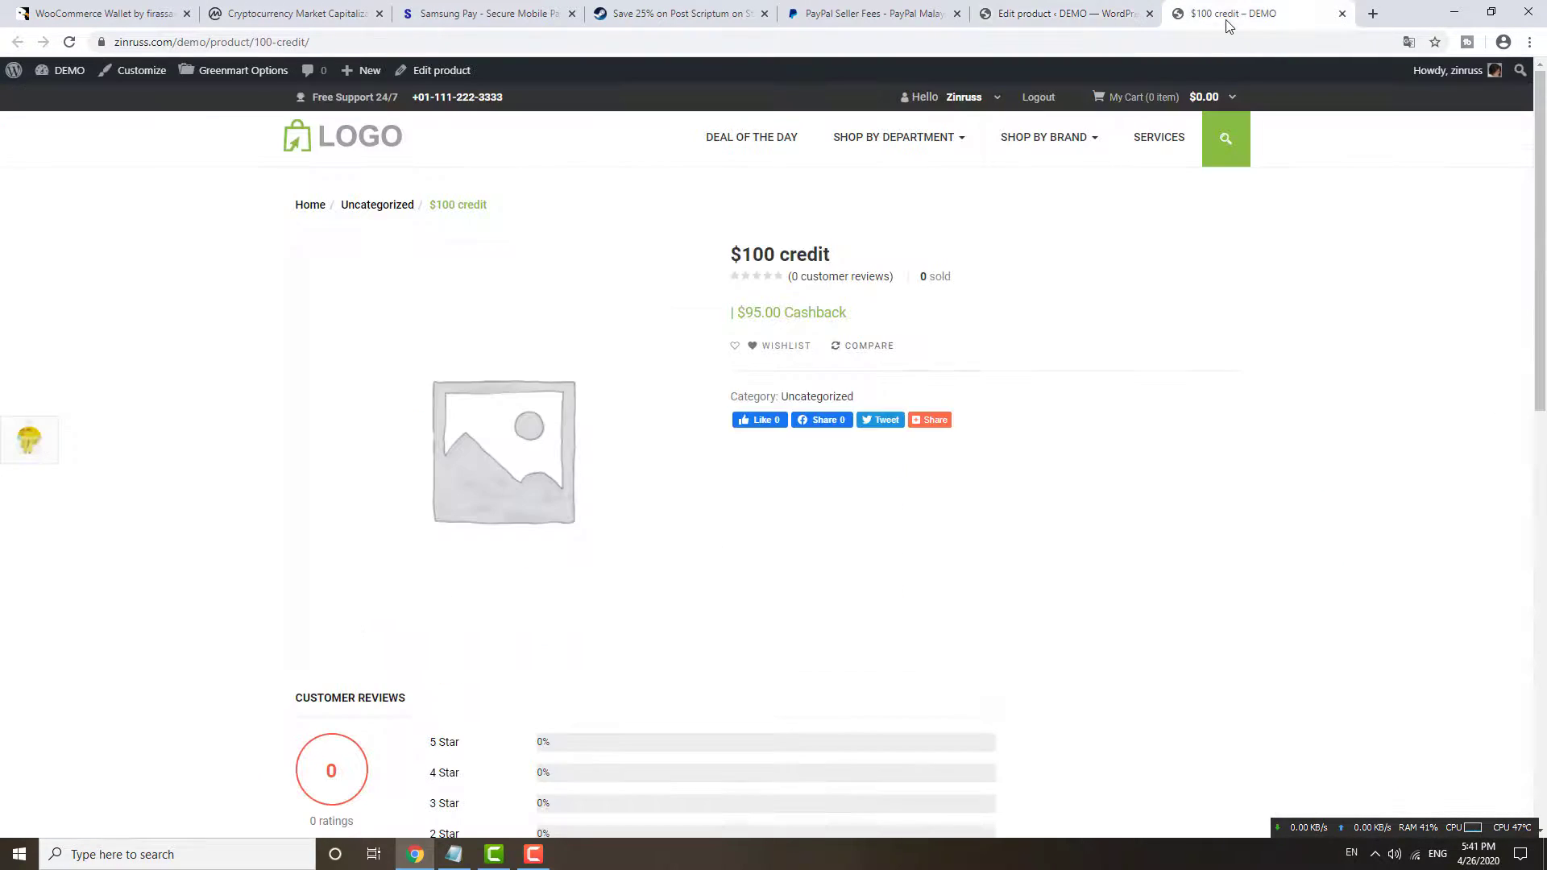
double_click(781, 311)
drag(744, 256, 776, 256)
Scroll through the Samsung Pay 'More Than A Wallet' feature sections.
click(475, 19)
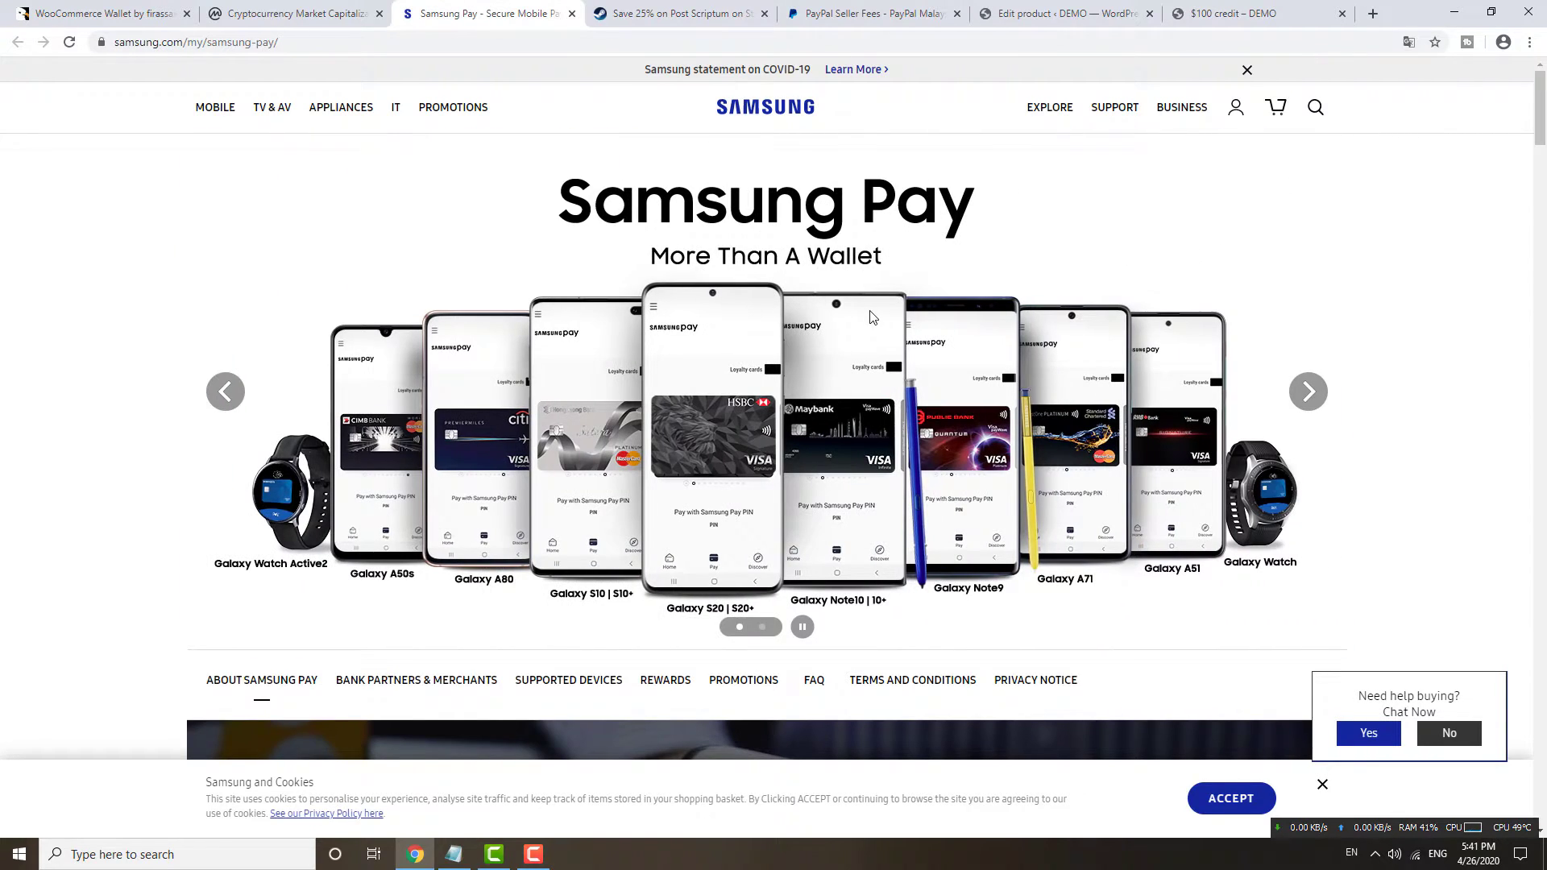
mouse_move(1541, 114)
mouse_down()
mouse_move(1542, 270)
mouse_move(1542, 99)
mouse_up()
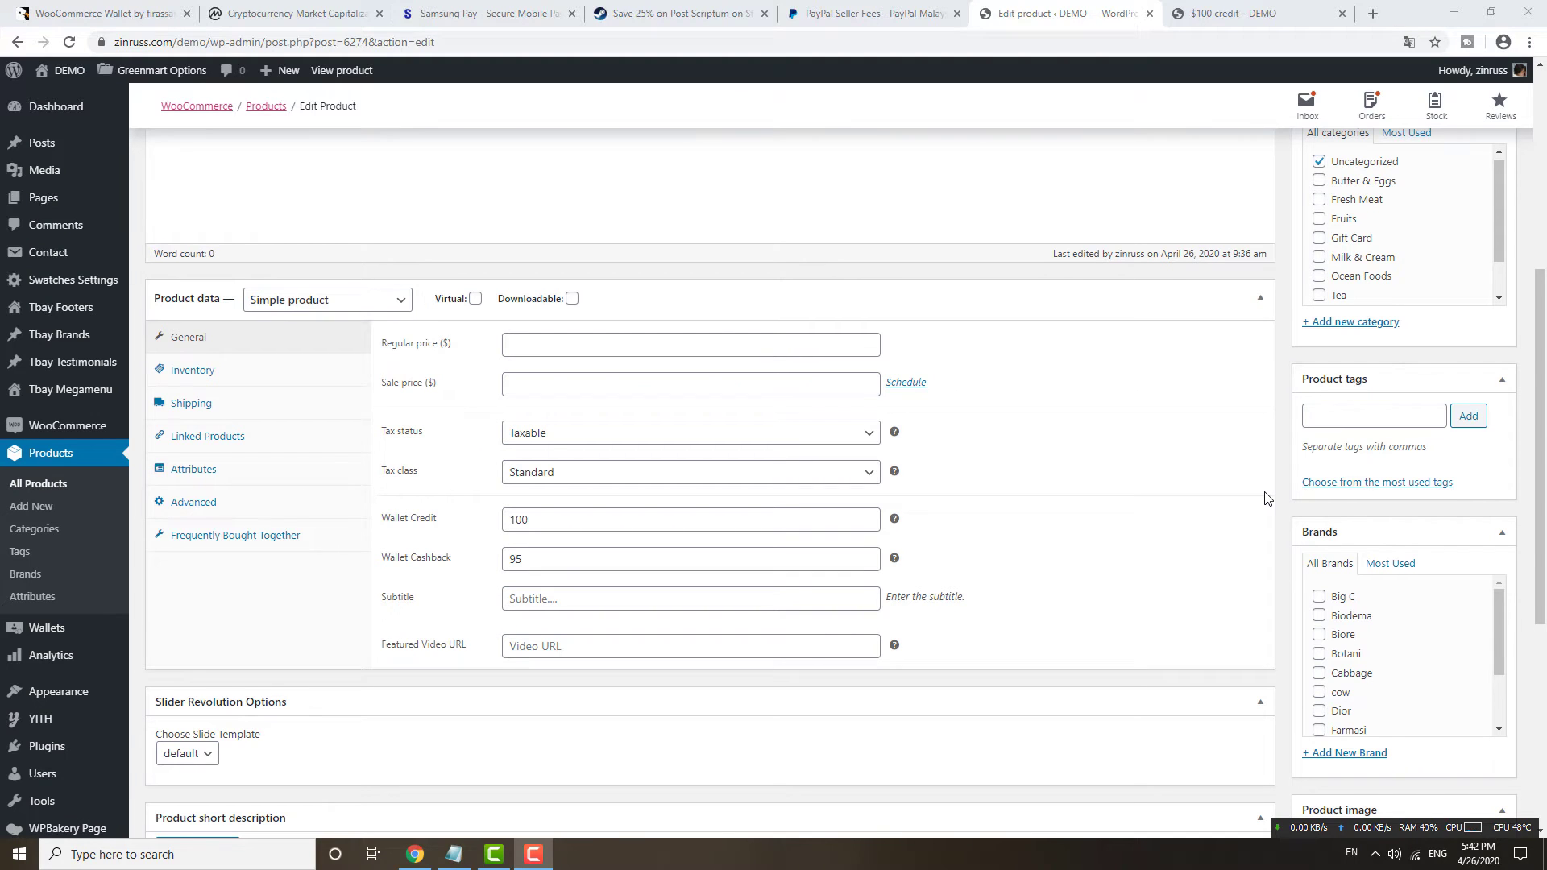
Change the $100 credit product type to Variable product.
scroll(427, 371, up, 5)
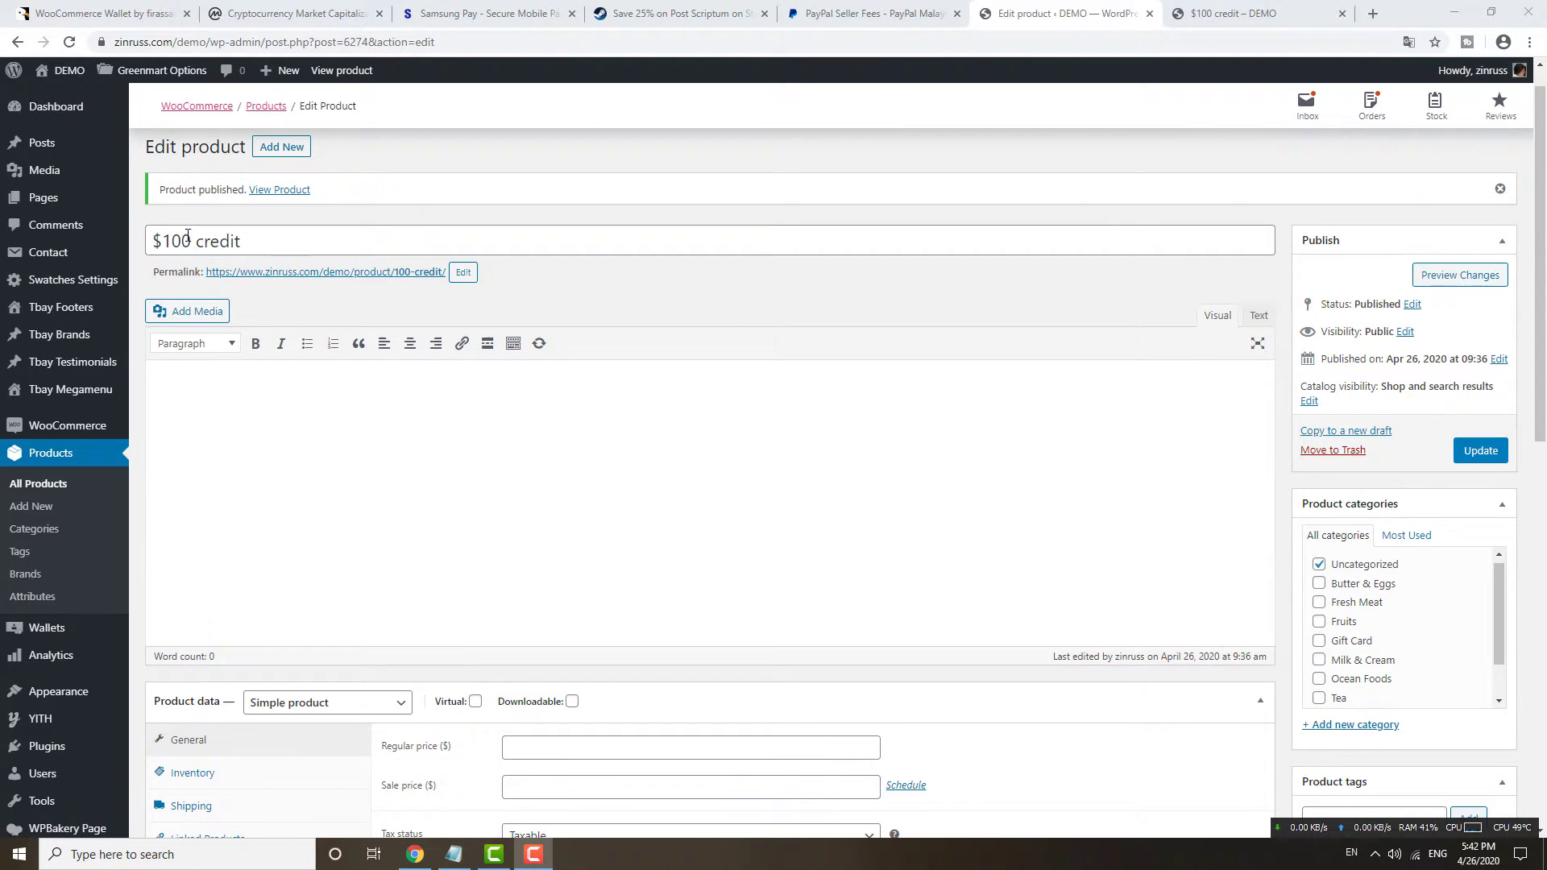
scroll(606, 491, down, 3)
click(318, 468)
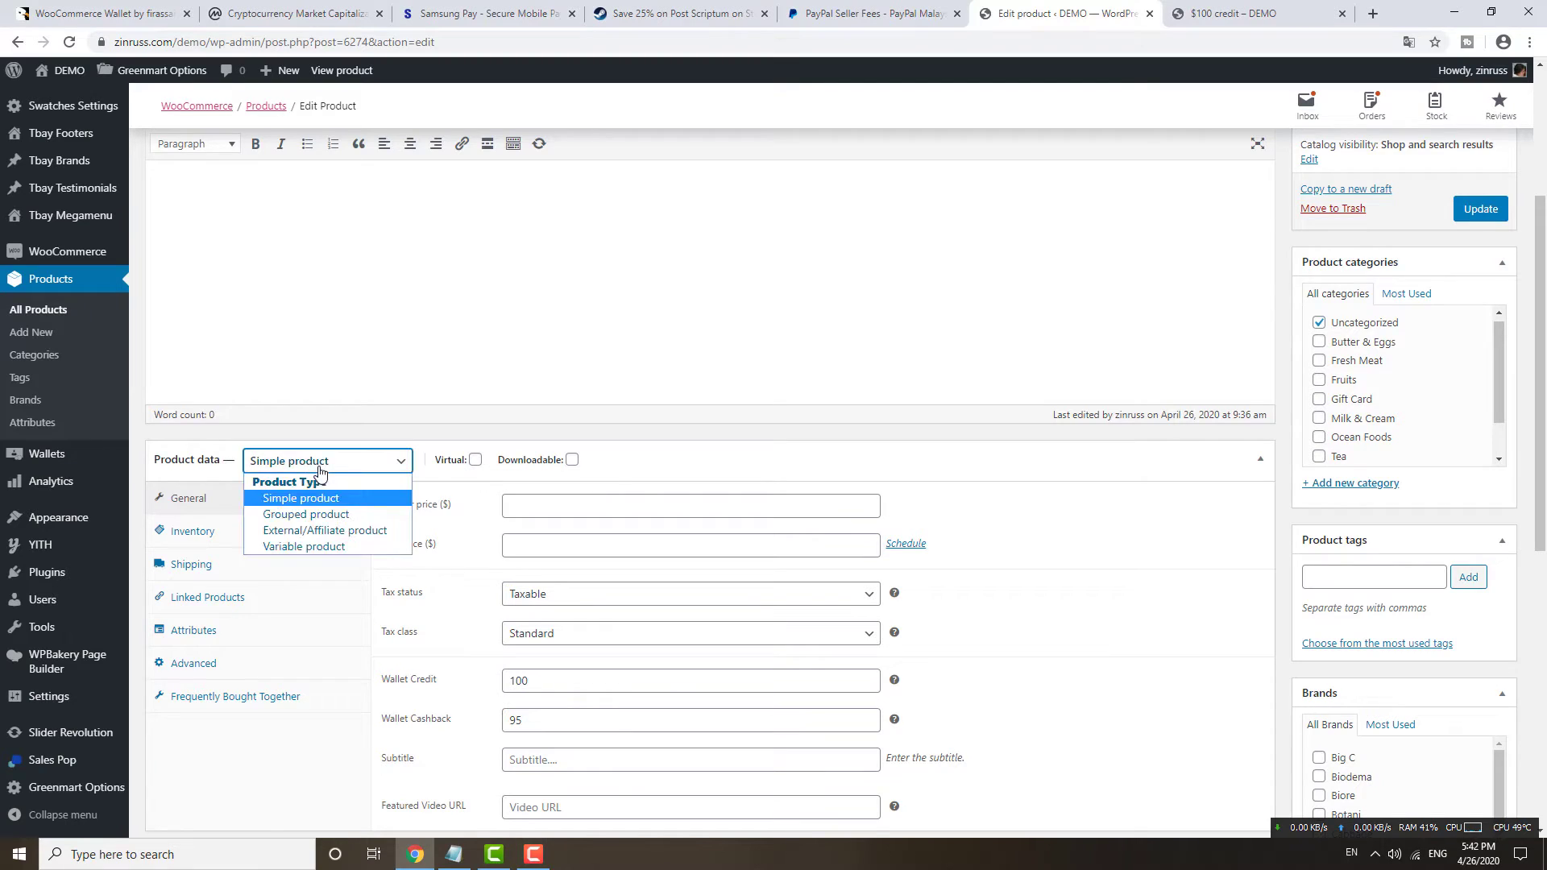
click(316, 546)
scroll(394, 567, down, 1)
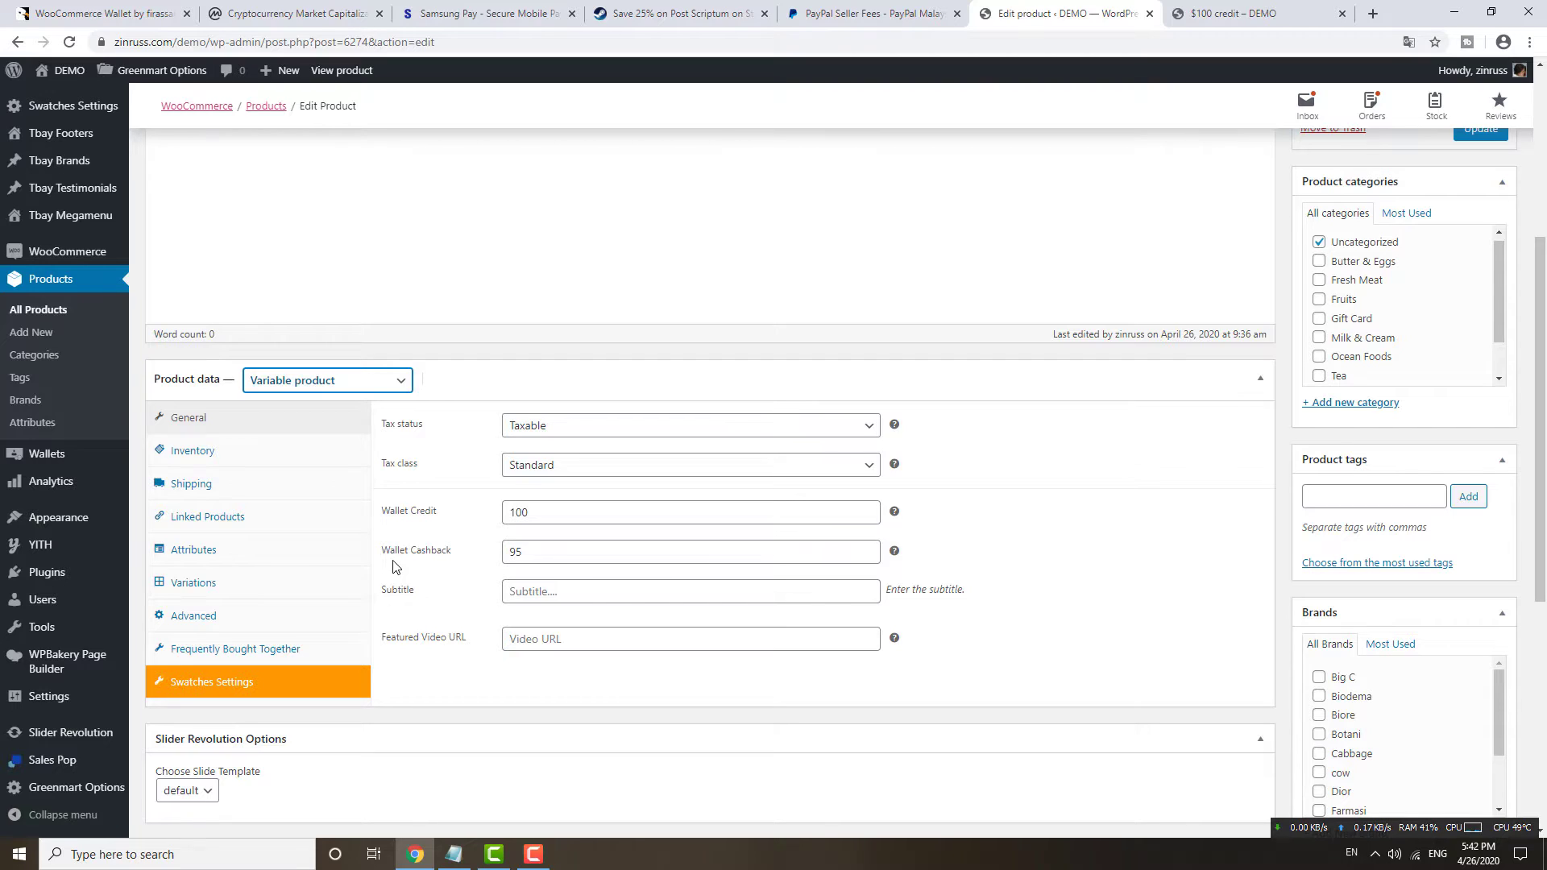
View the empty Wallets user list and the empty Wallets Transactions log.
mouse_move(53, 618)
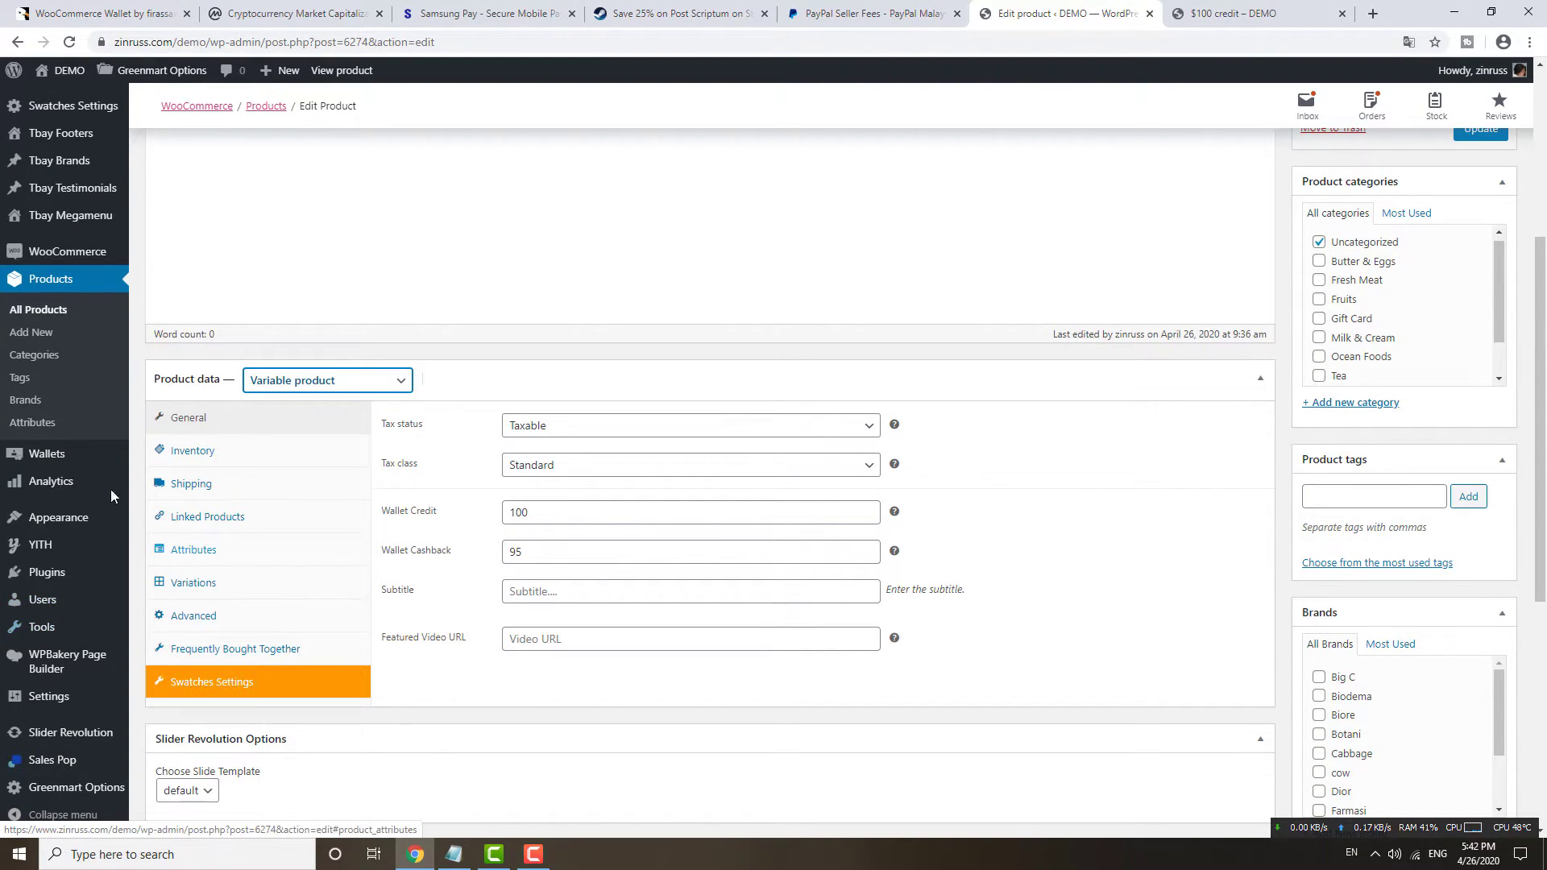
mouse_move(26, 456)
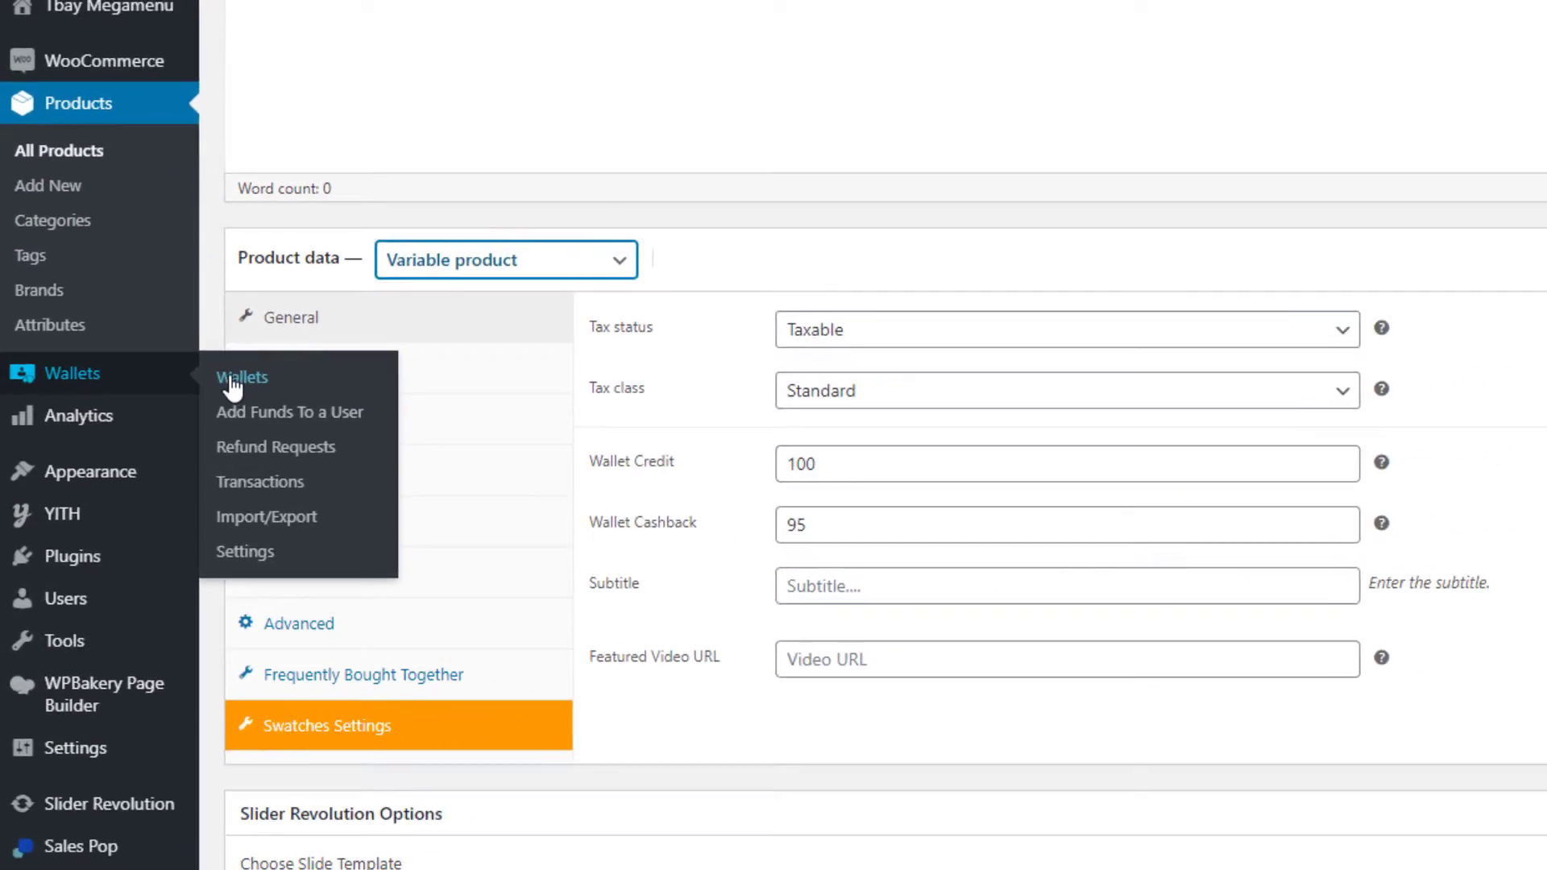
click(168, 445)
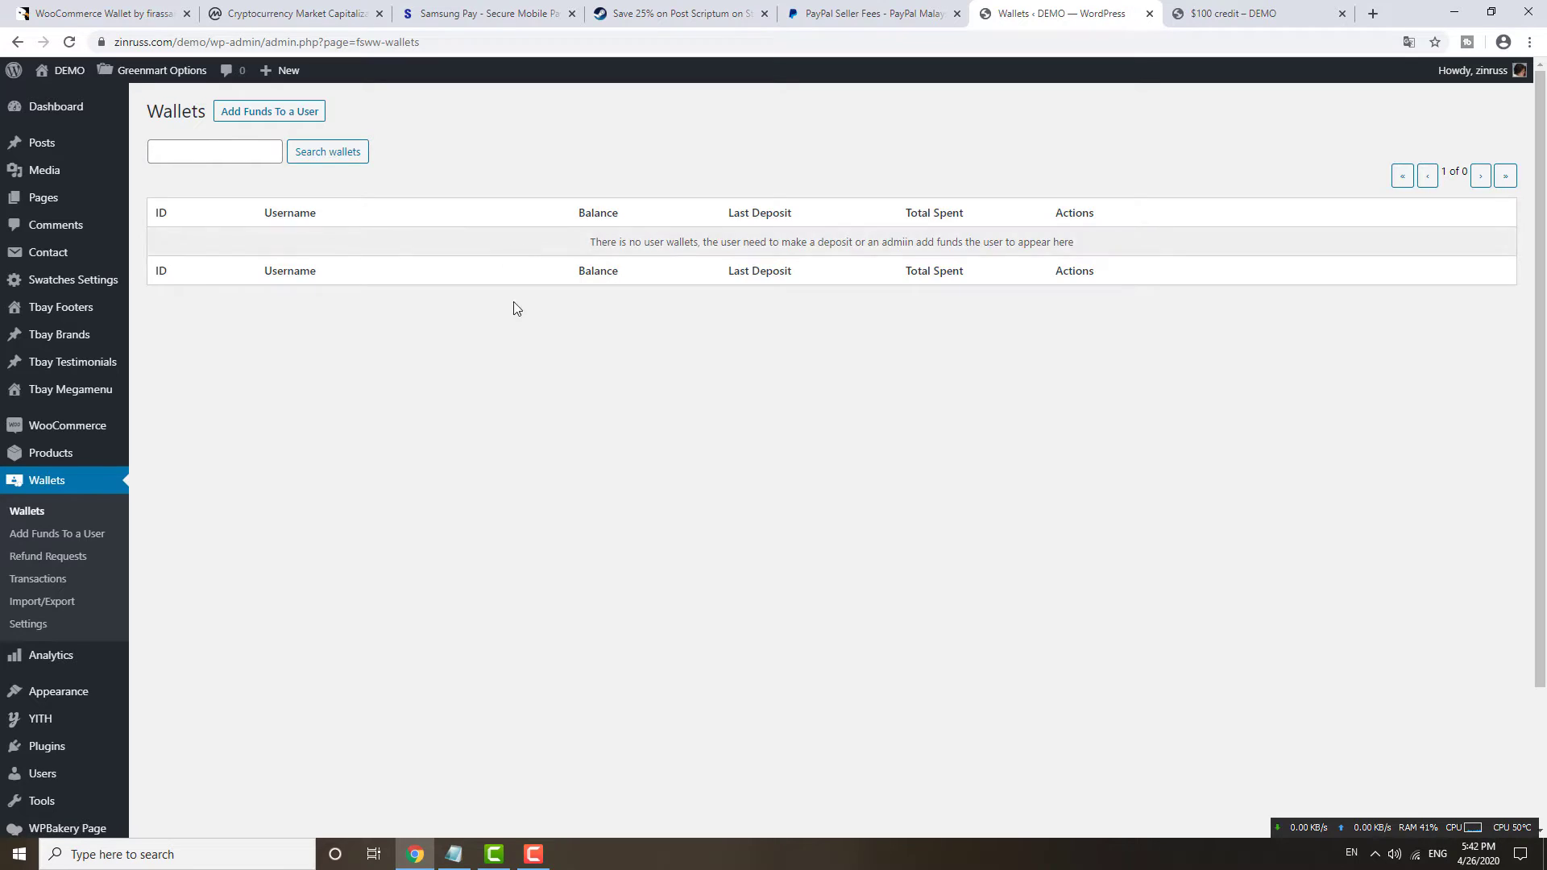
click(44, 583)
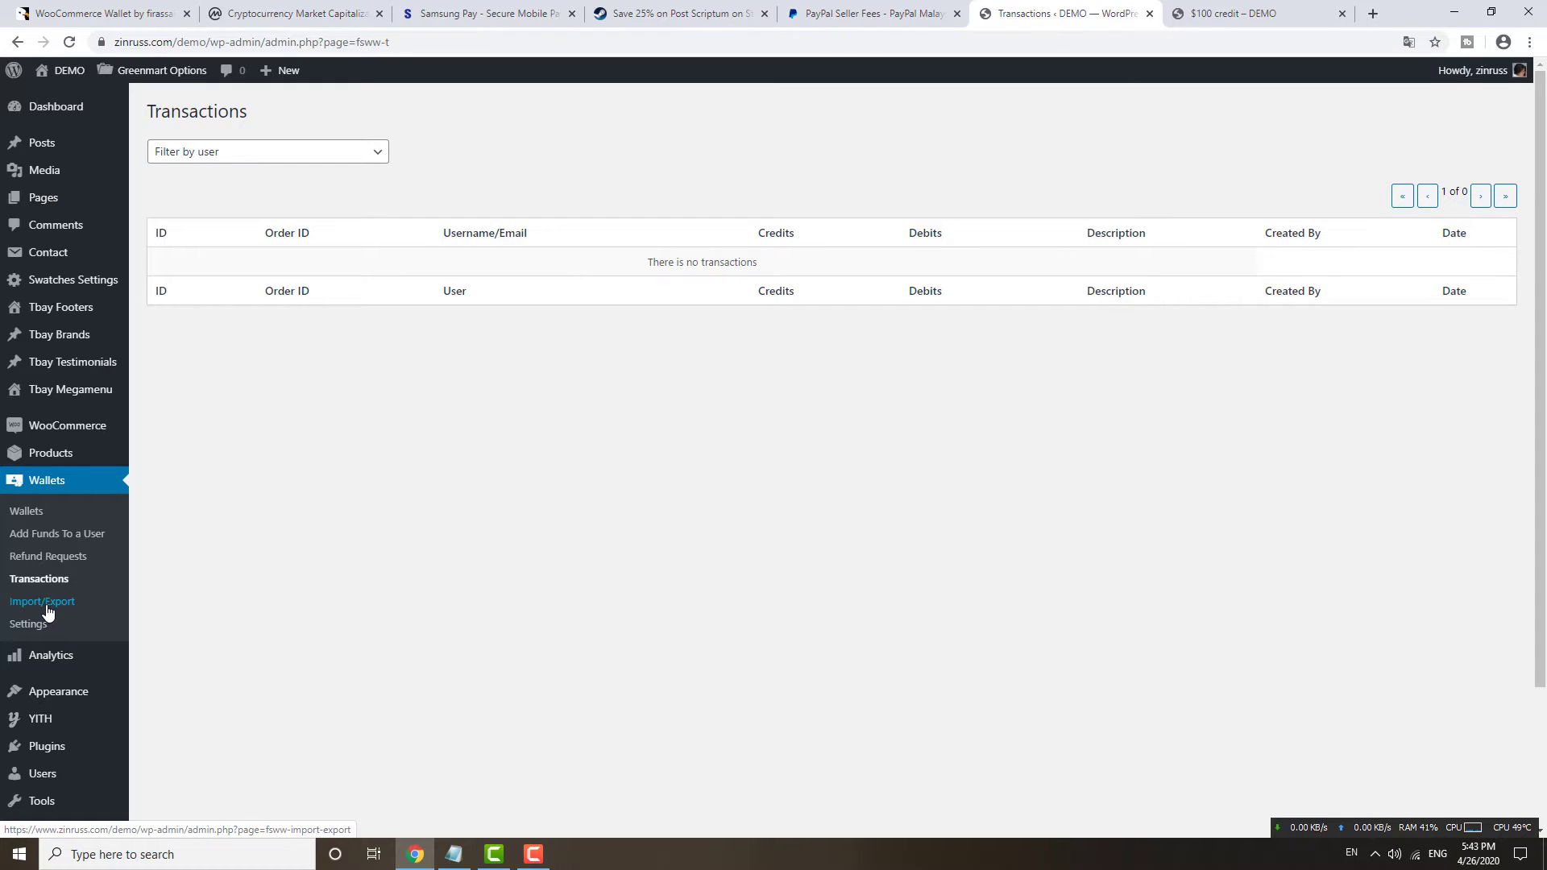
In Wallets > Settings, select the Refund Rate value of 100 and scroll to the account options.
click(33, 627)
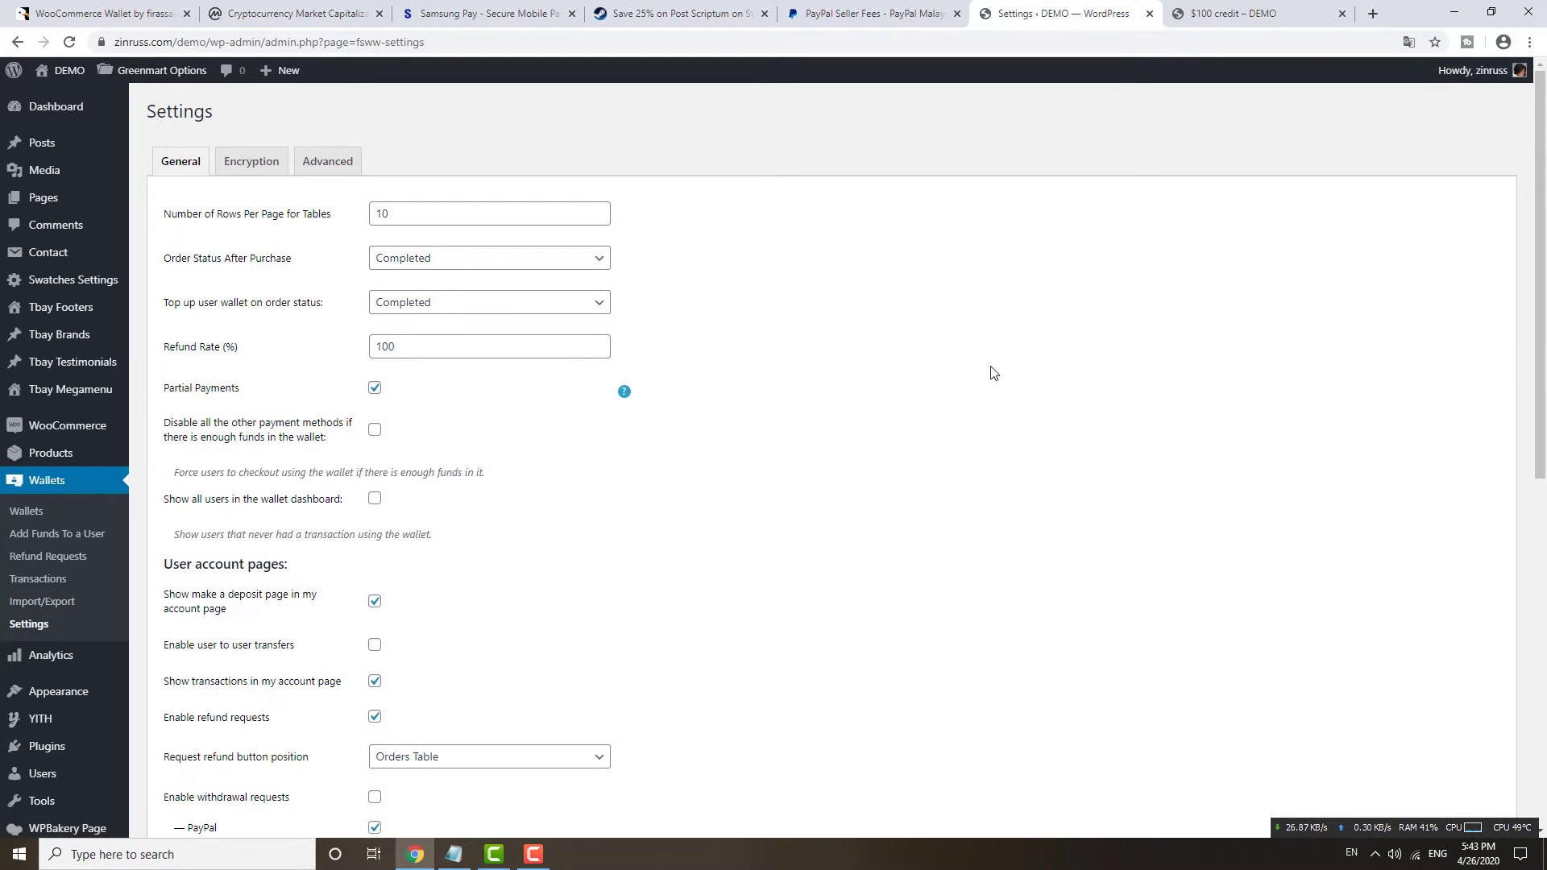
drag(1539, 274, 1539, 323)
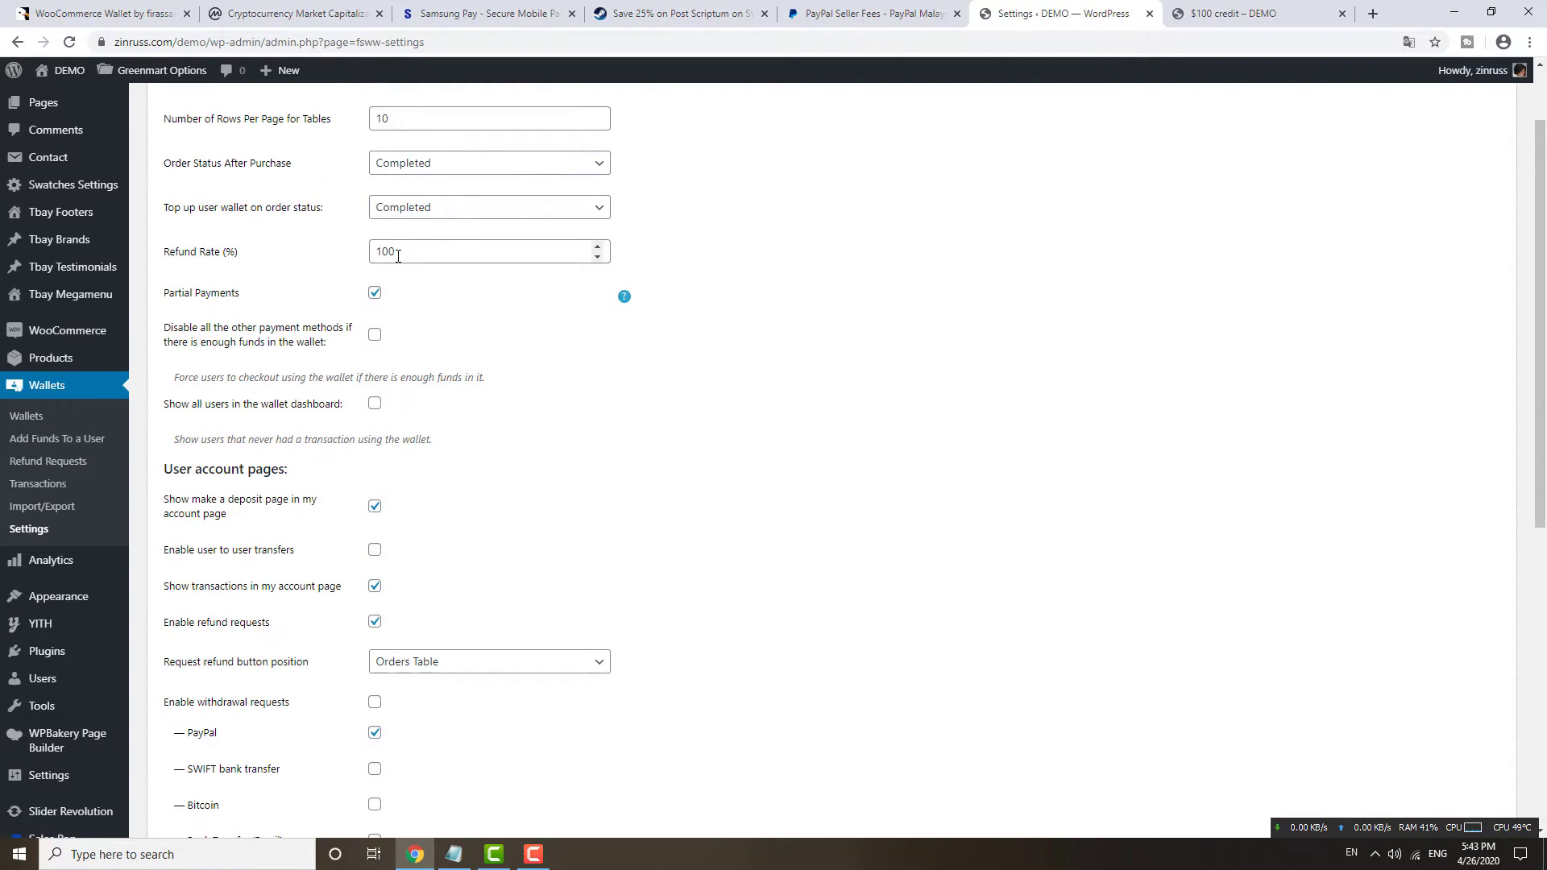
drag(403, 248, 366, 247)
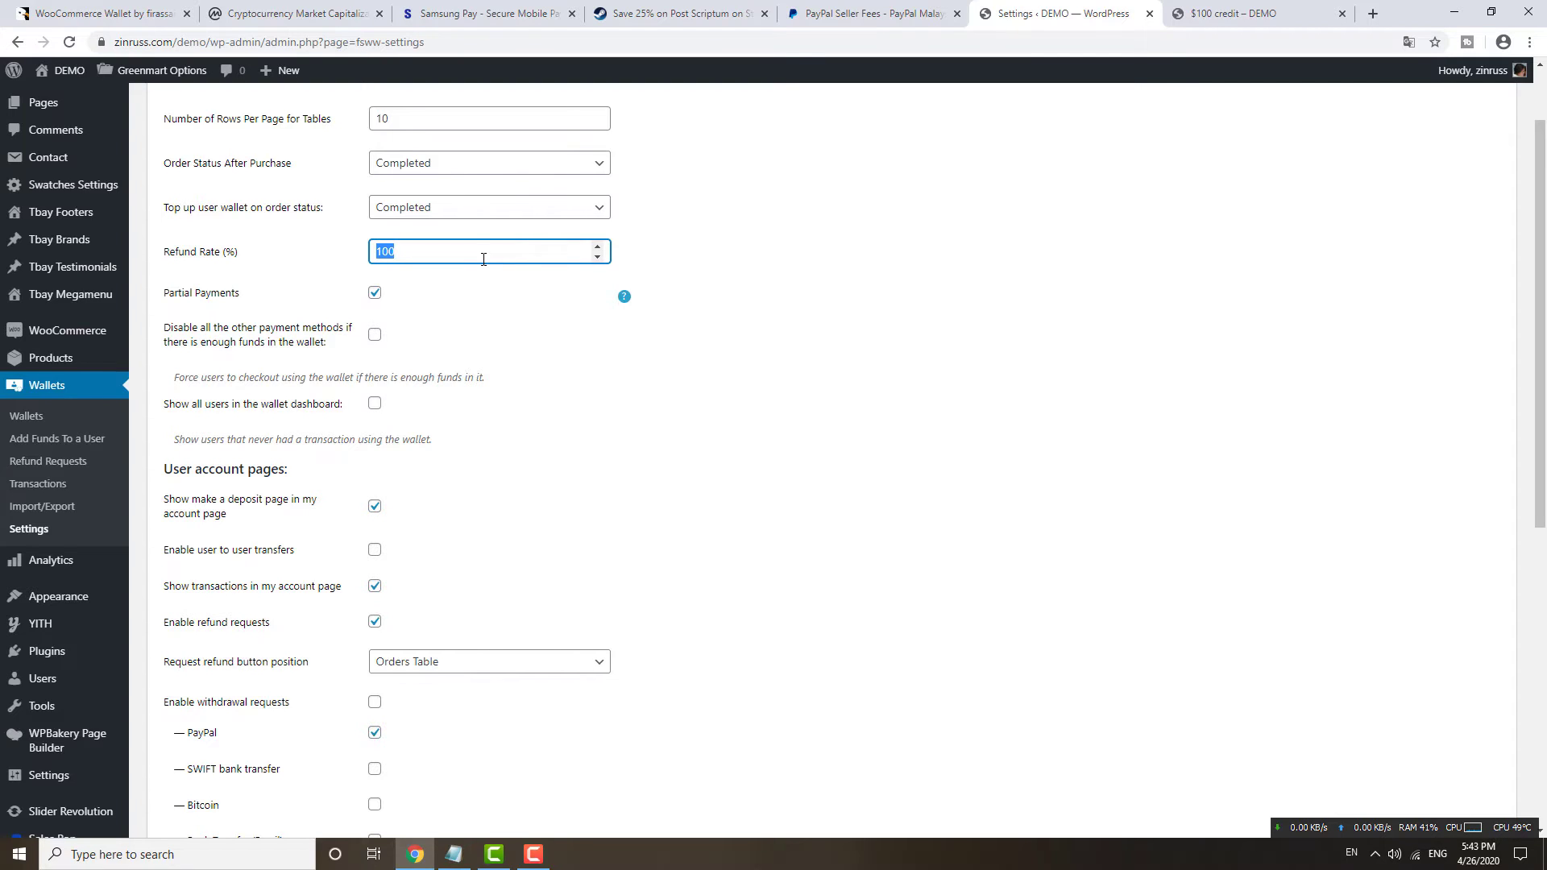
scroll(635, 350, down, 3)
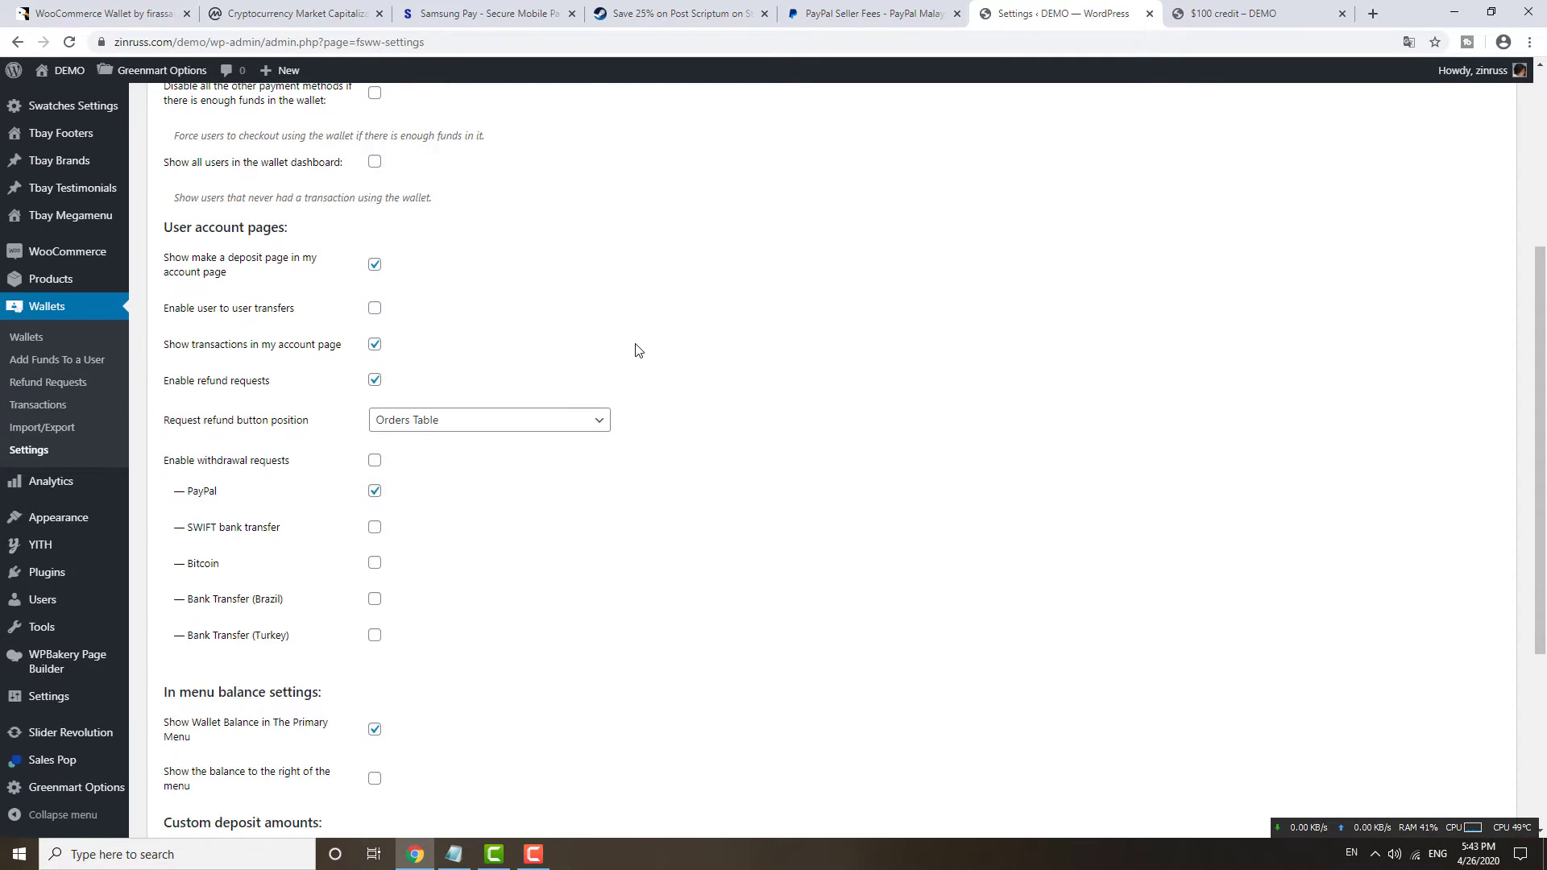
Add $10 of Unlocked funds to the chosen user's wallet from Wallets > Add Funds.
click(55, 360)
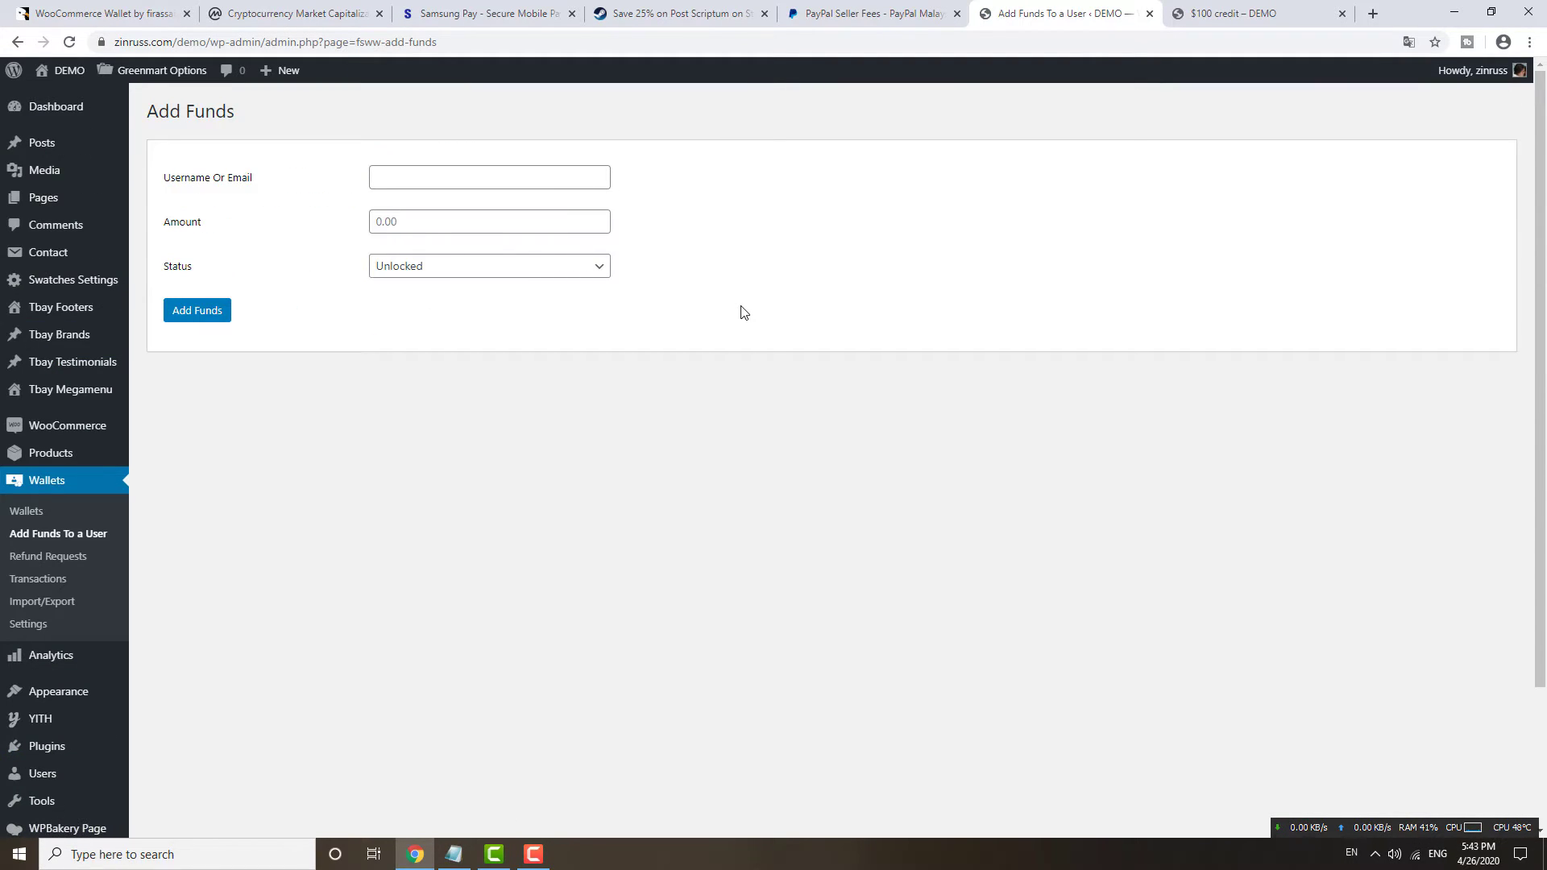
click(457, 184)
text(zin)
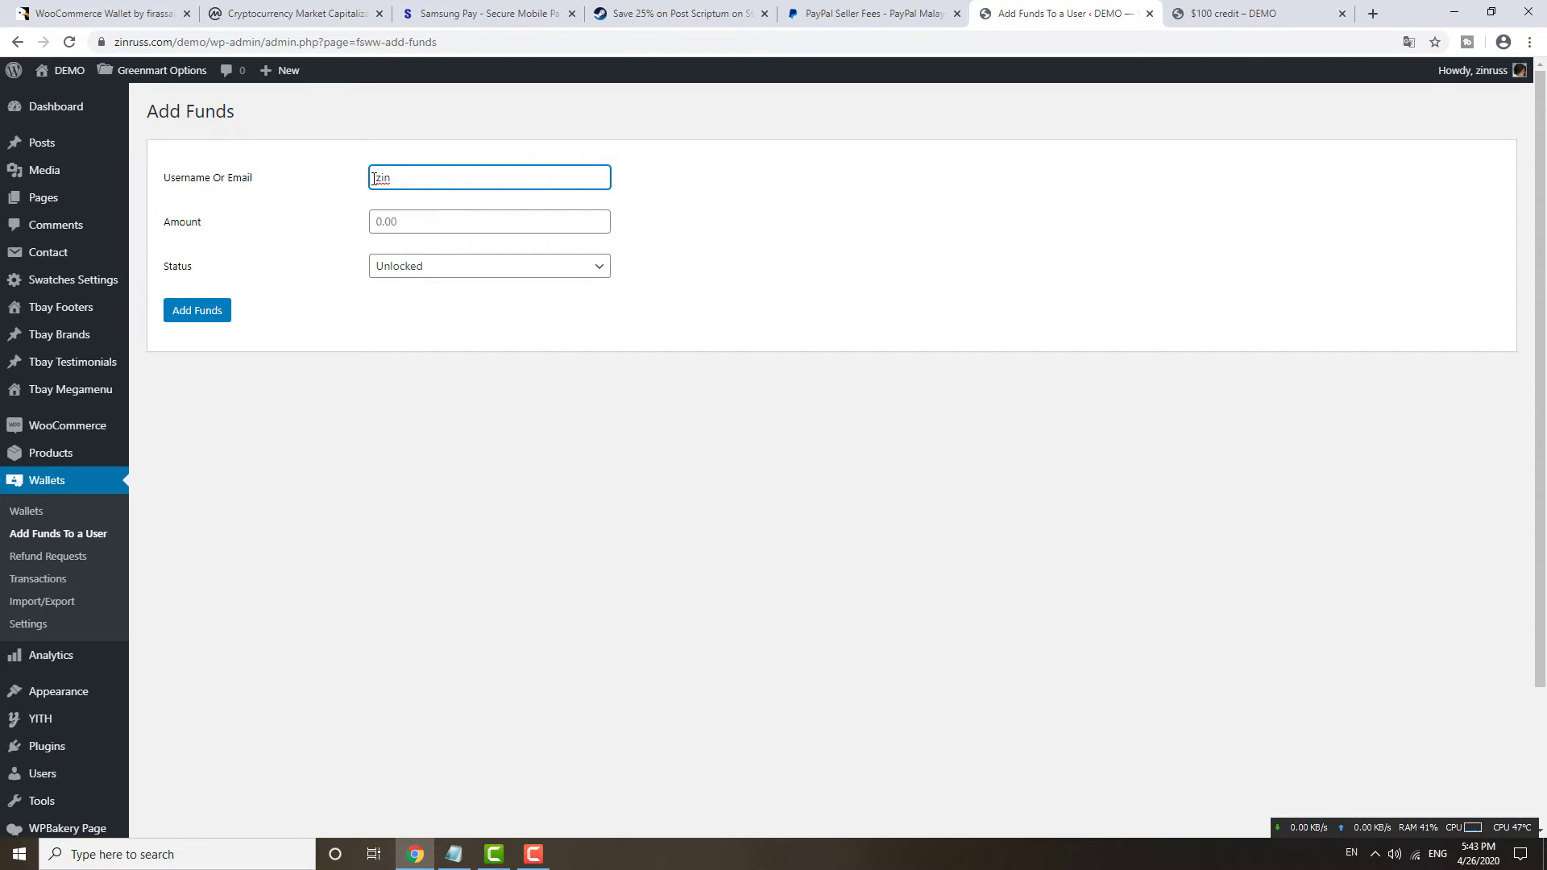
drag(373, 179, 529, 167)
text(su)
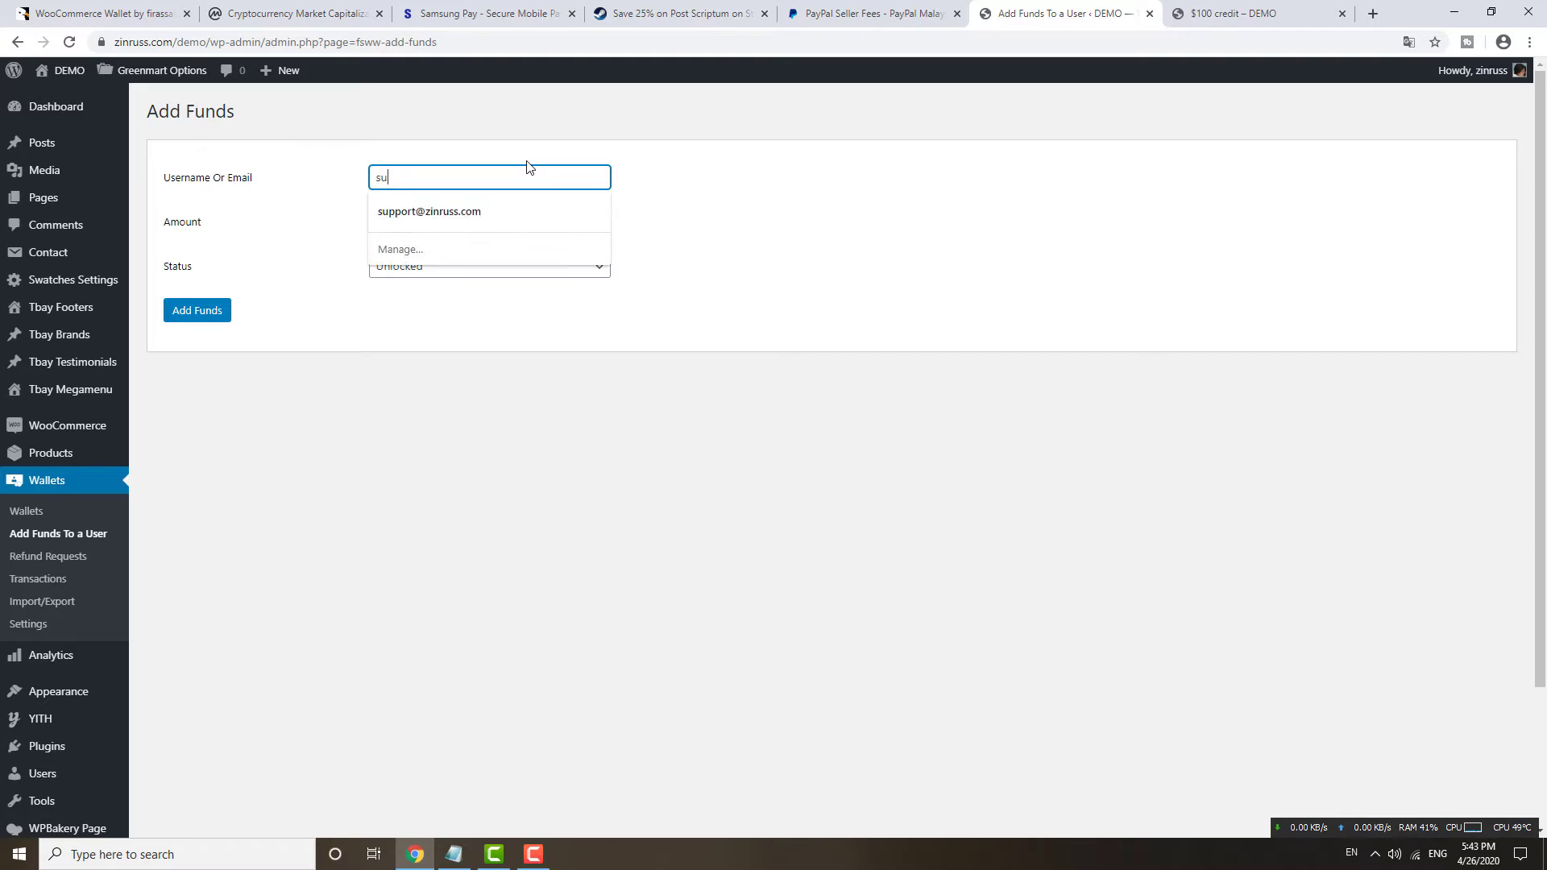
click(520, 203)
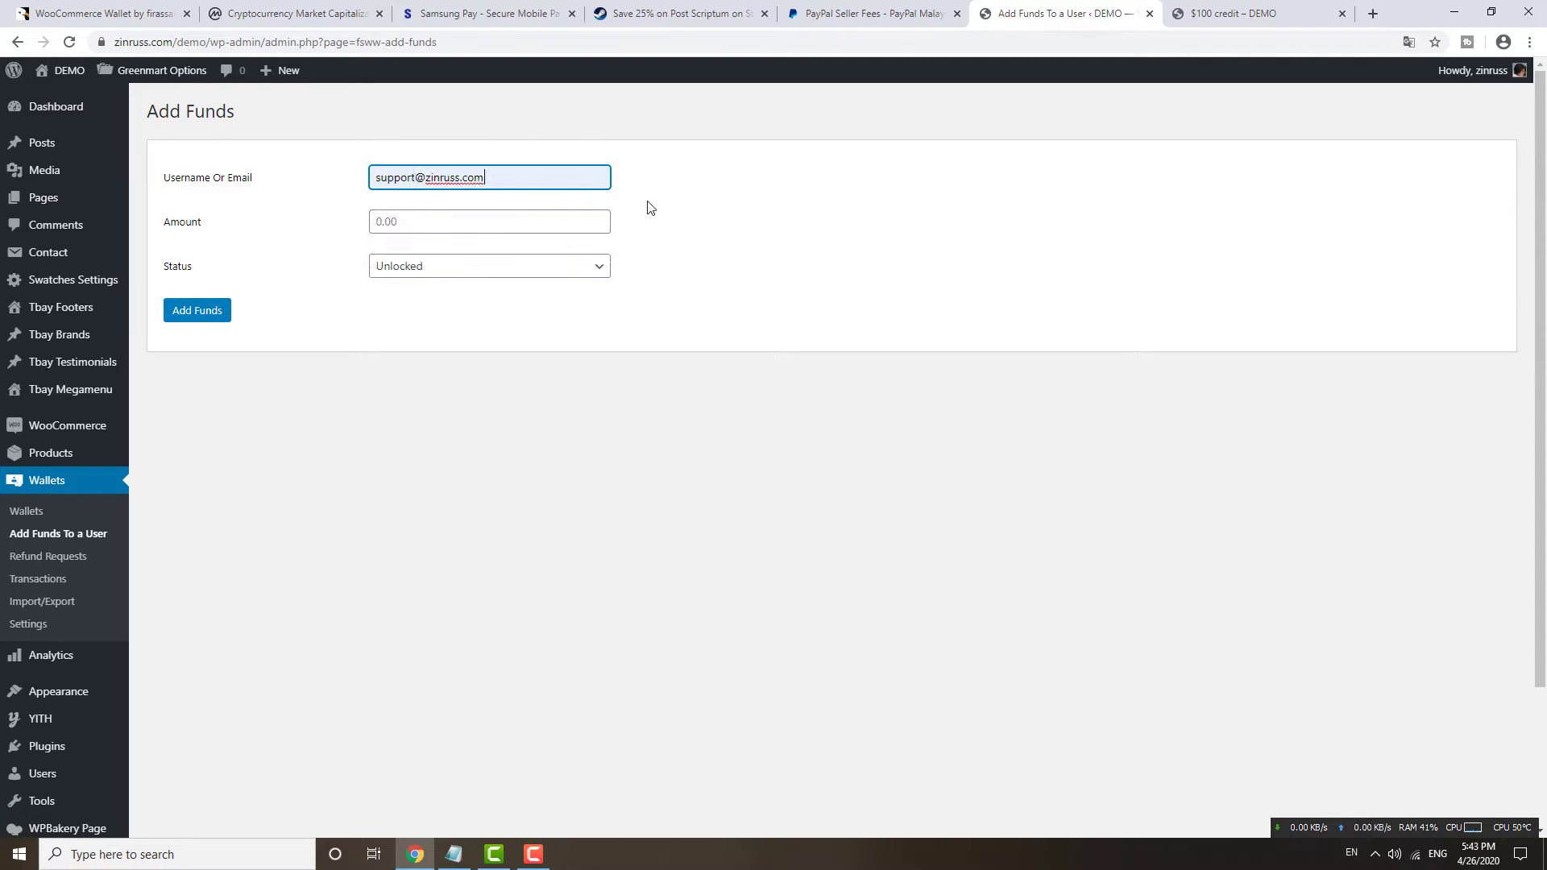
click(394, 220)
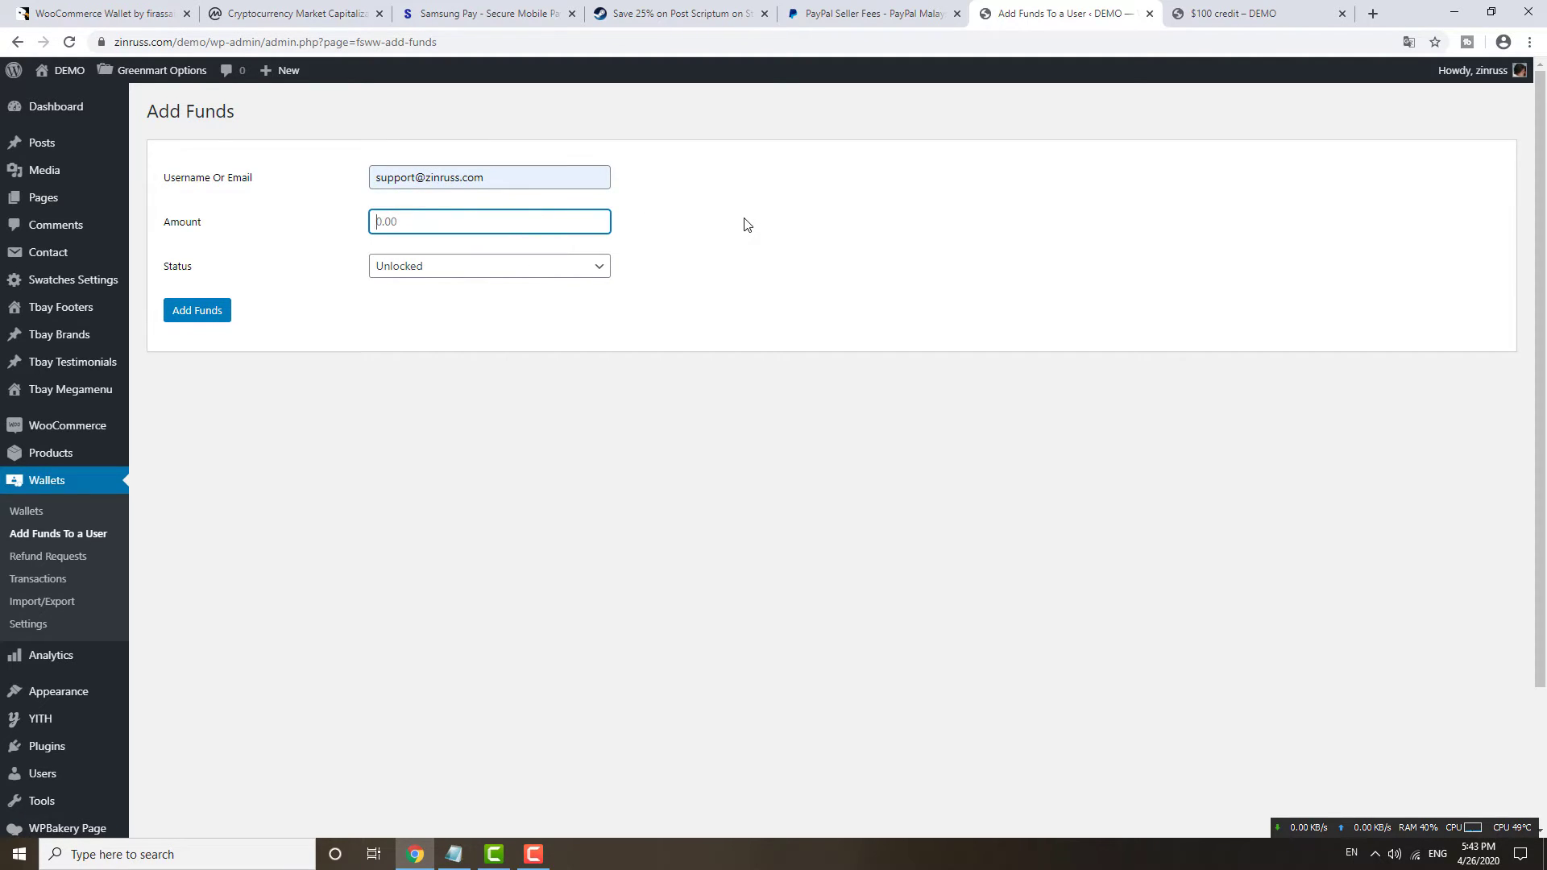
click(435, 269)
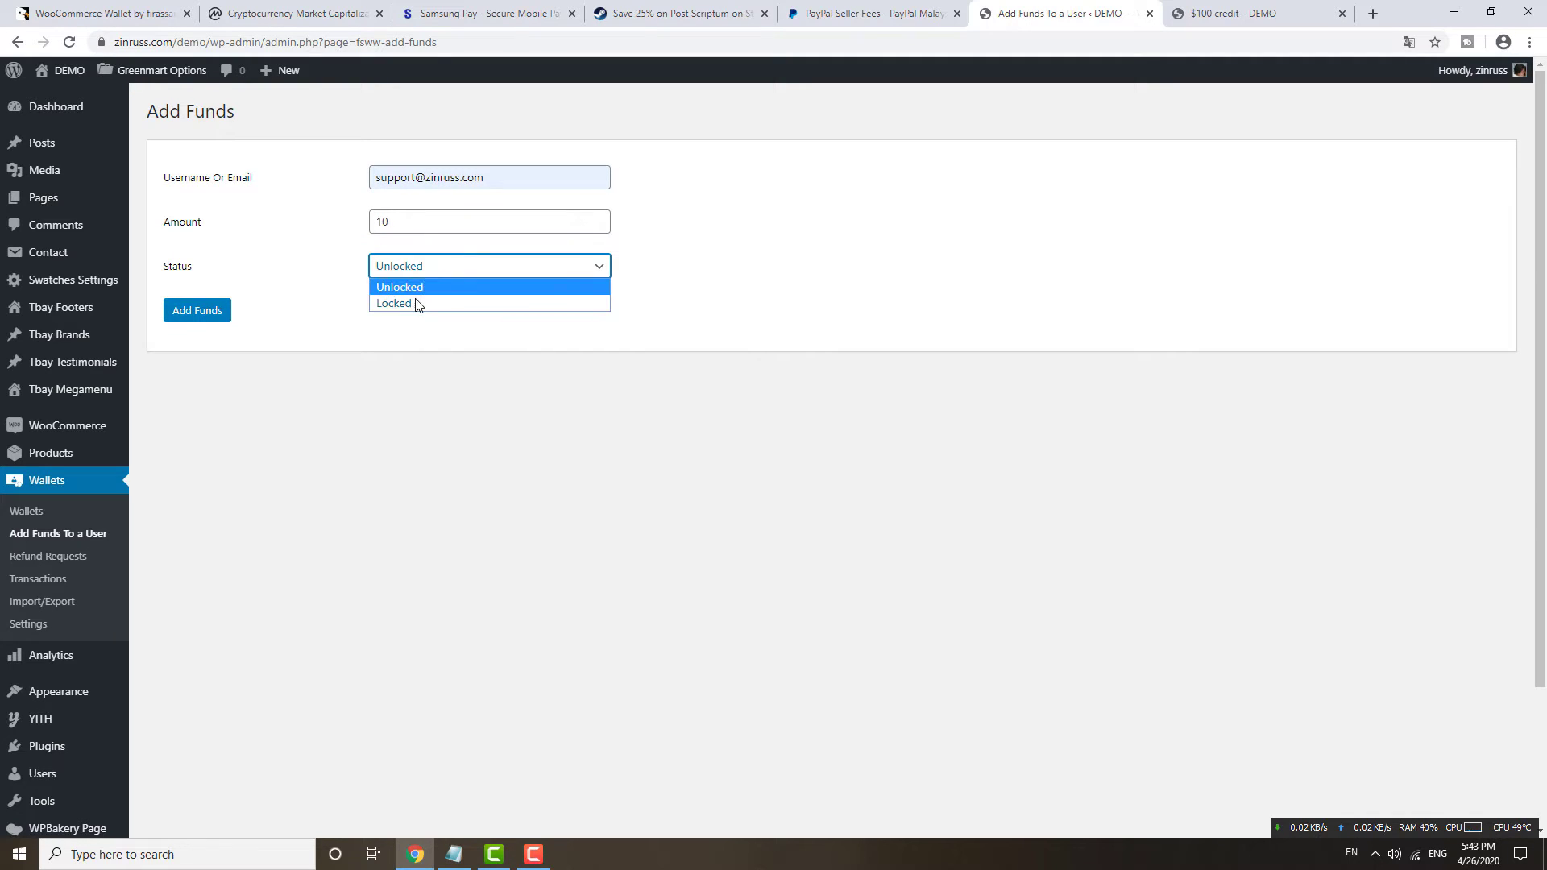
click(410, 288)
click(197, 310)
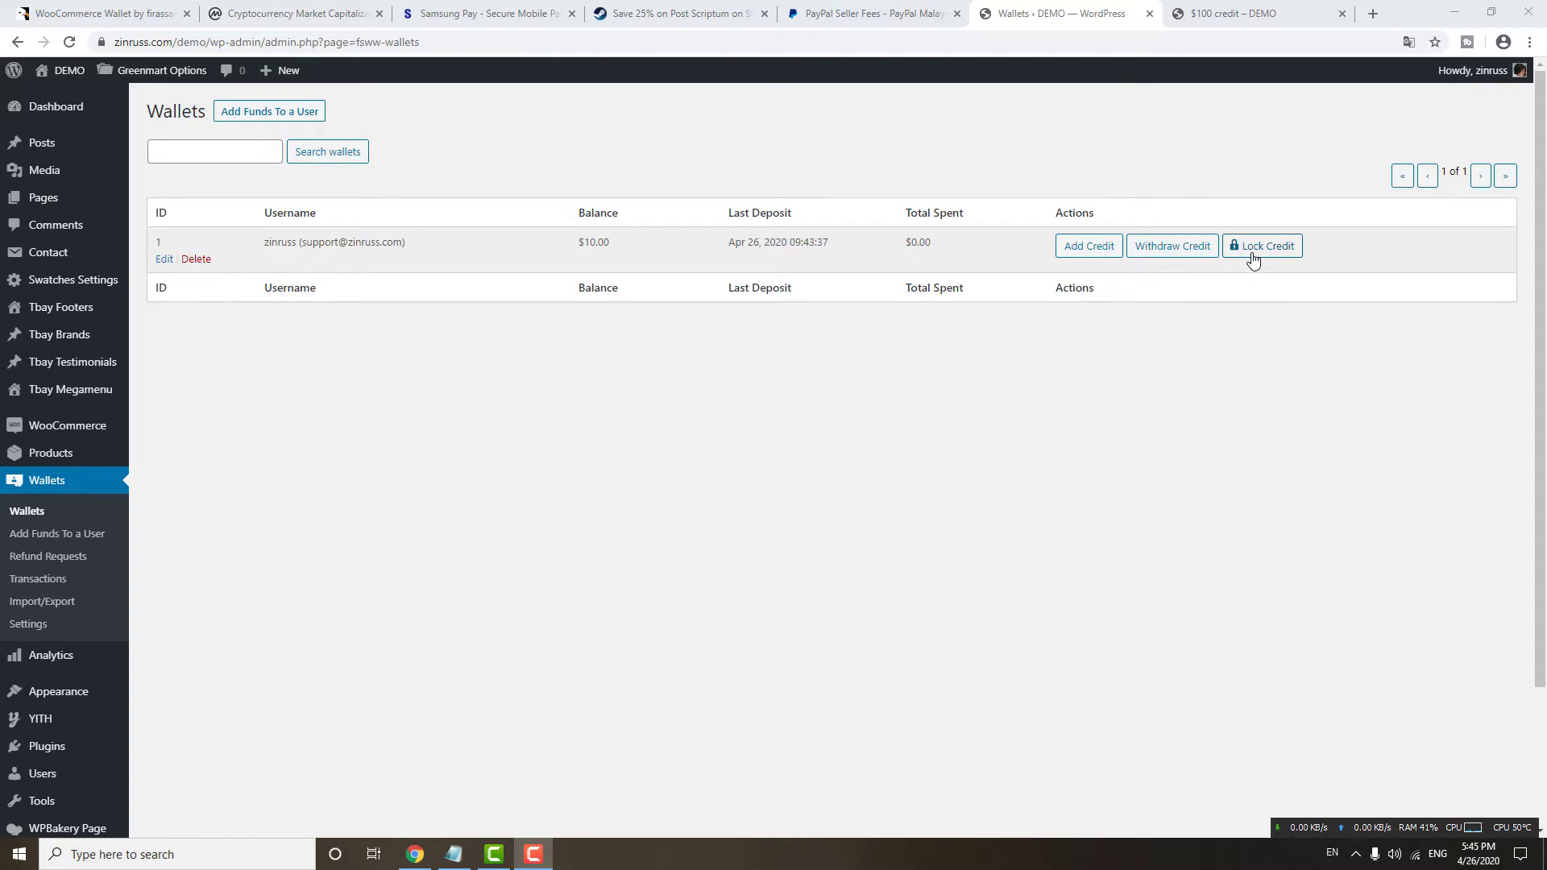
Open Wallets > Transactions and highlight the $10.00 'Admin added funds' description.
click(38, 578)
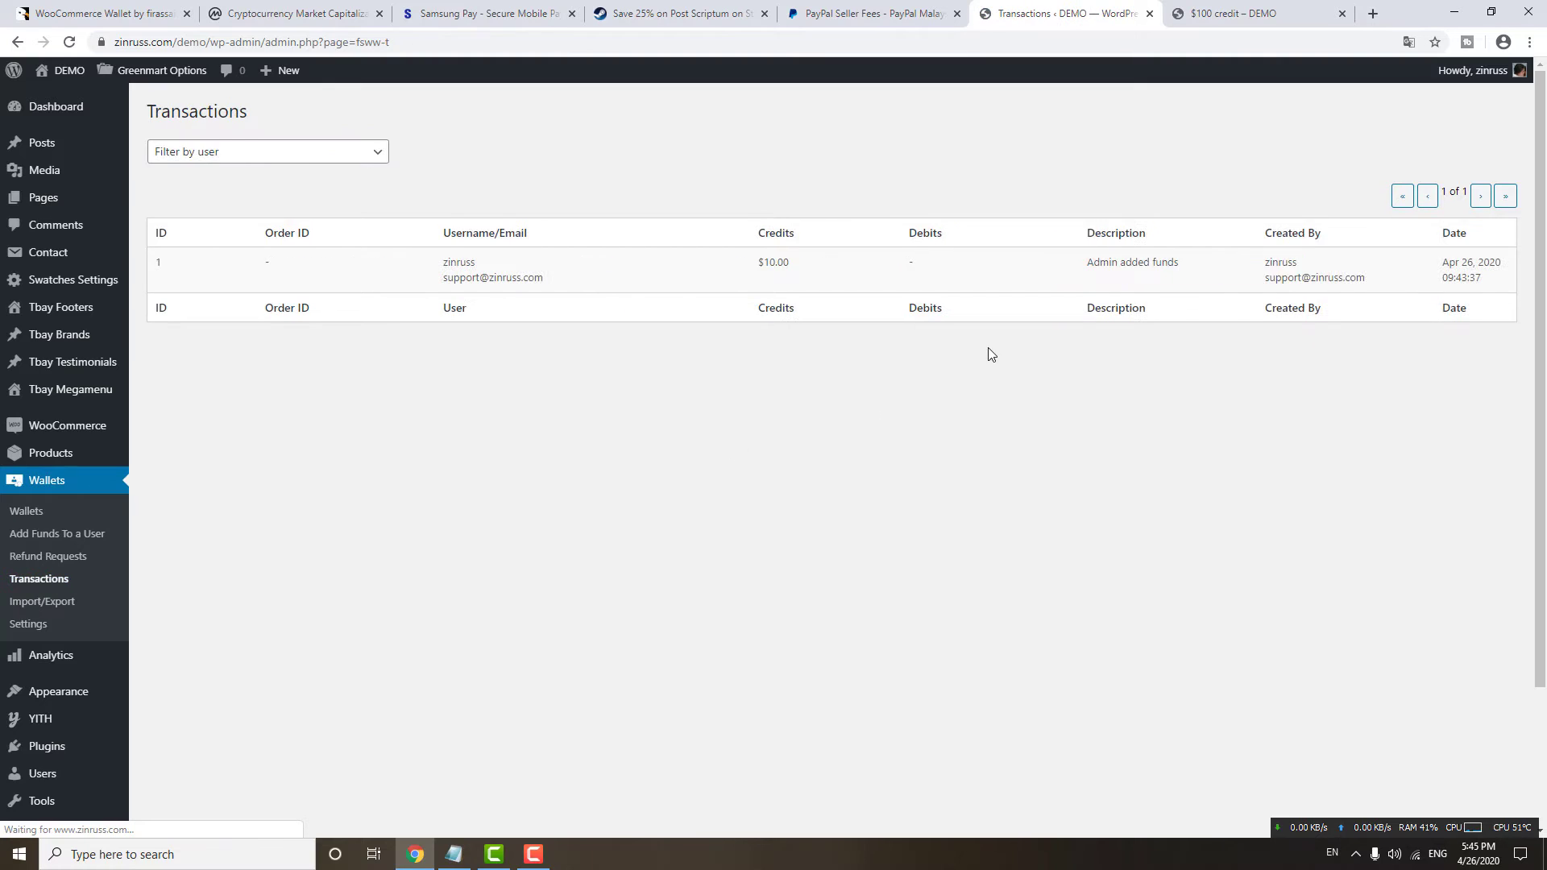
drag(1099, 262, 1189, 266)
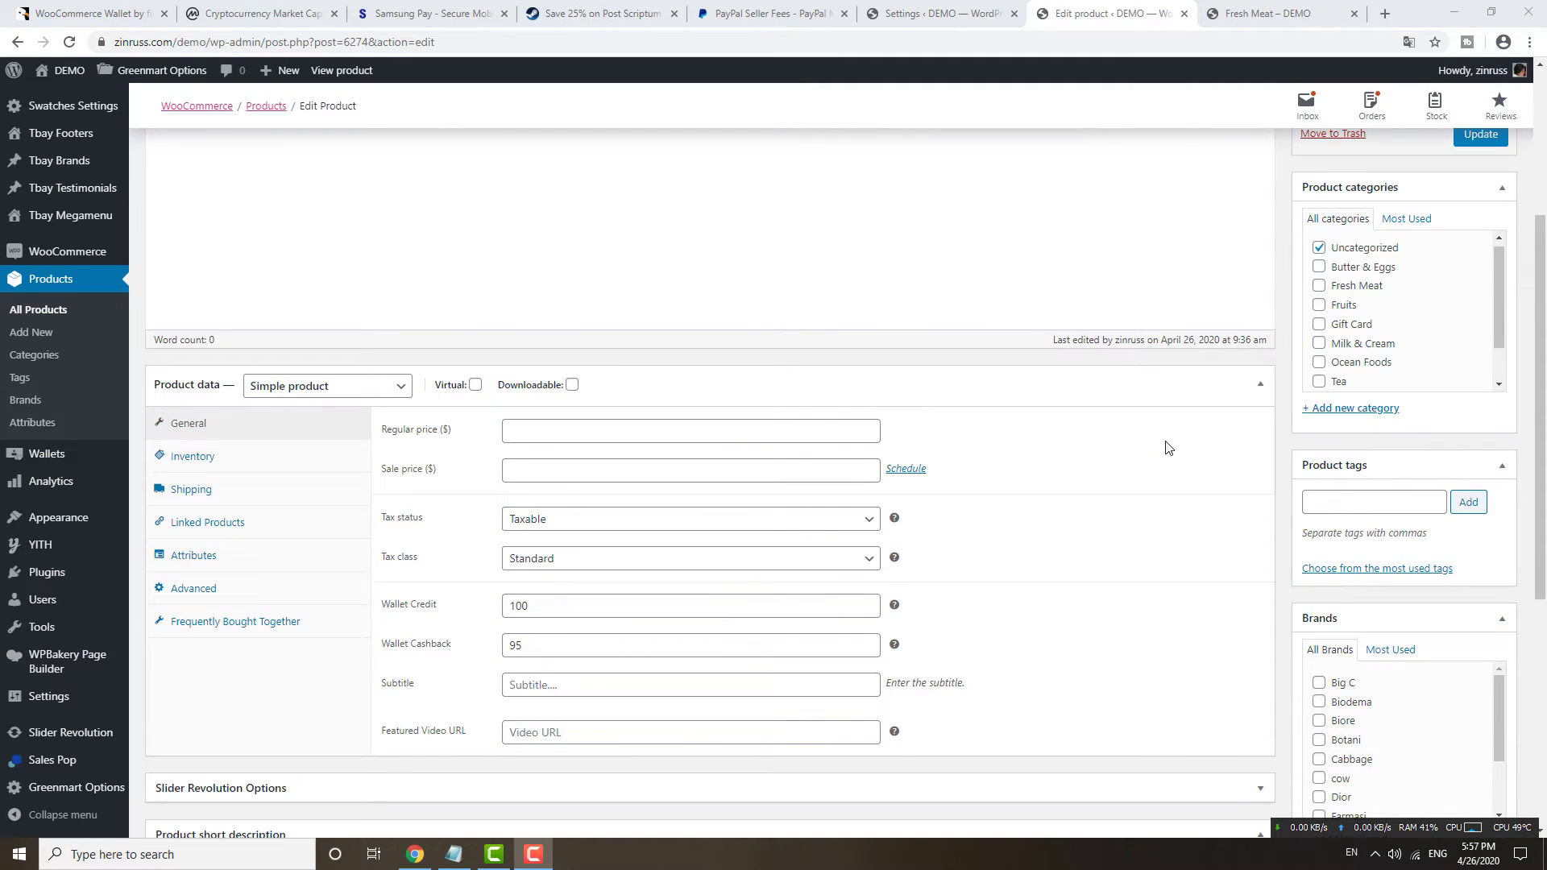
Tick Virtual in the $100 credit product's Product data and update the product.
scroll(1540, 345, up, 4)
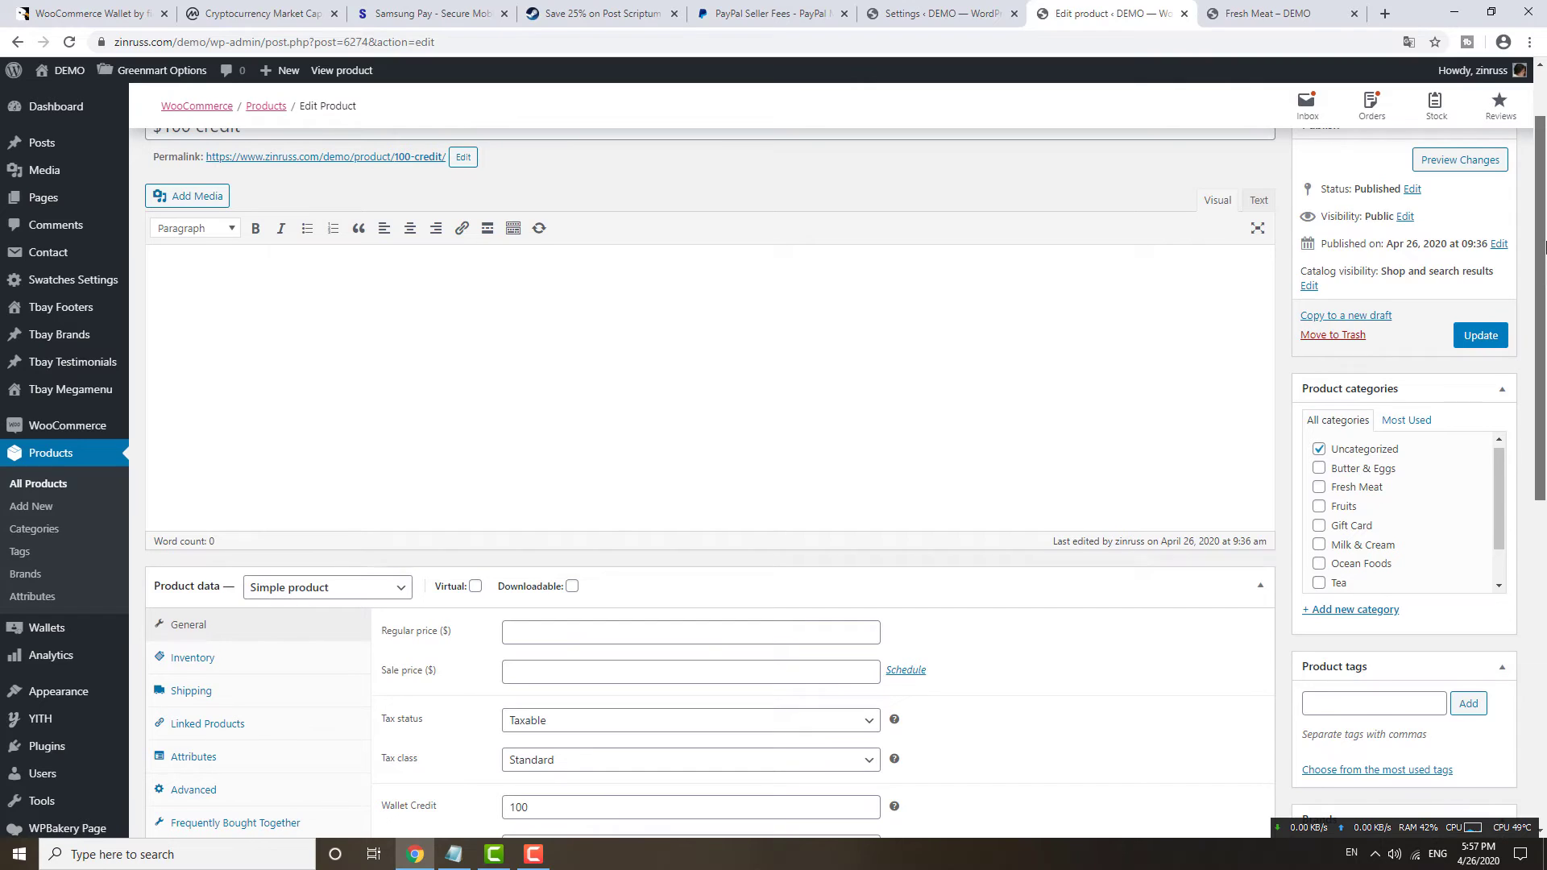
scroll(422, 248, up, 1)
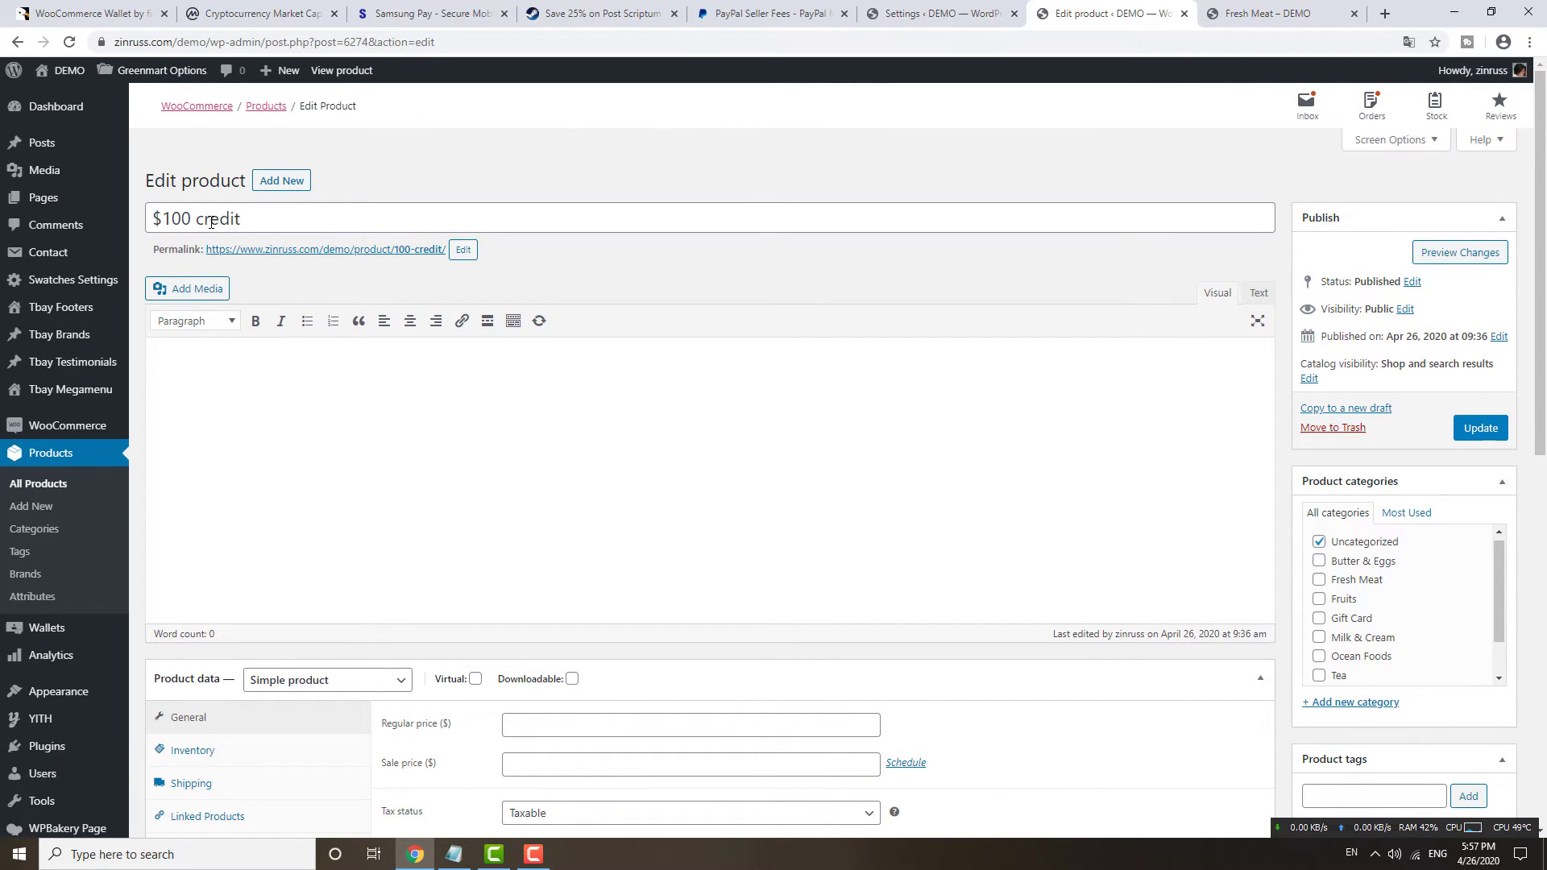
scroll(515, 588, down, 1)
scroll(476, 604, down, 1)
click(479, 604)
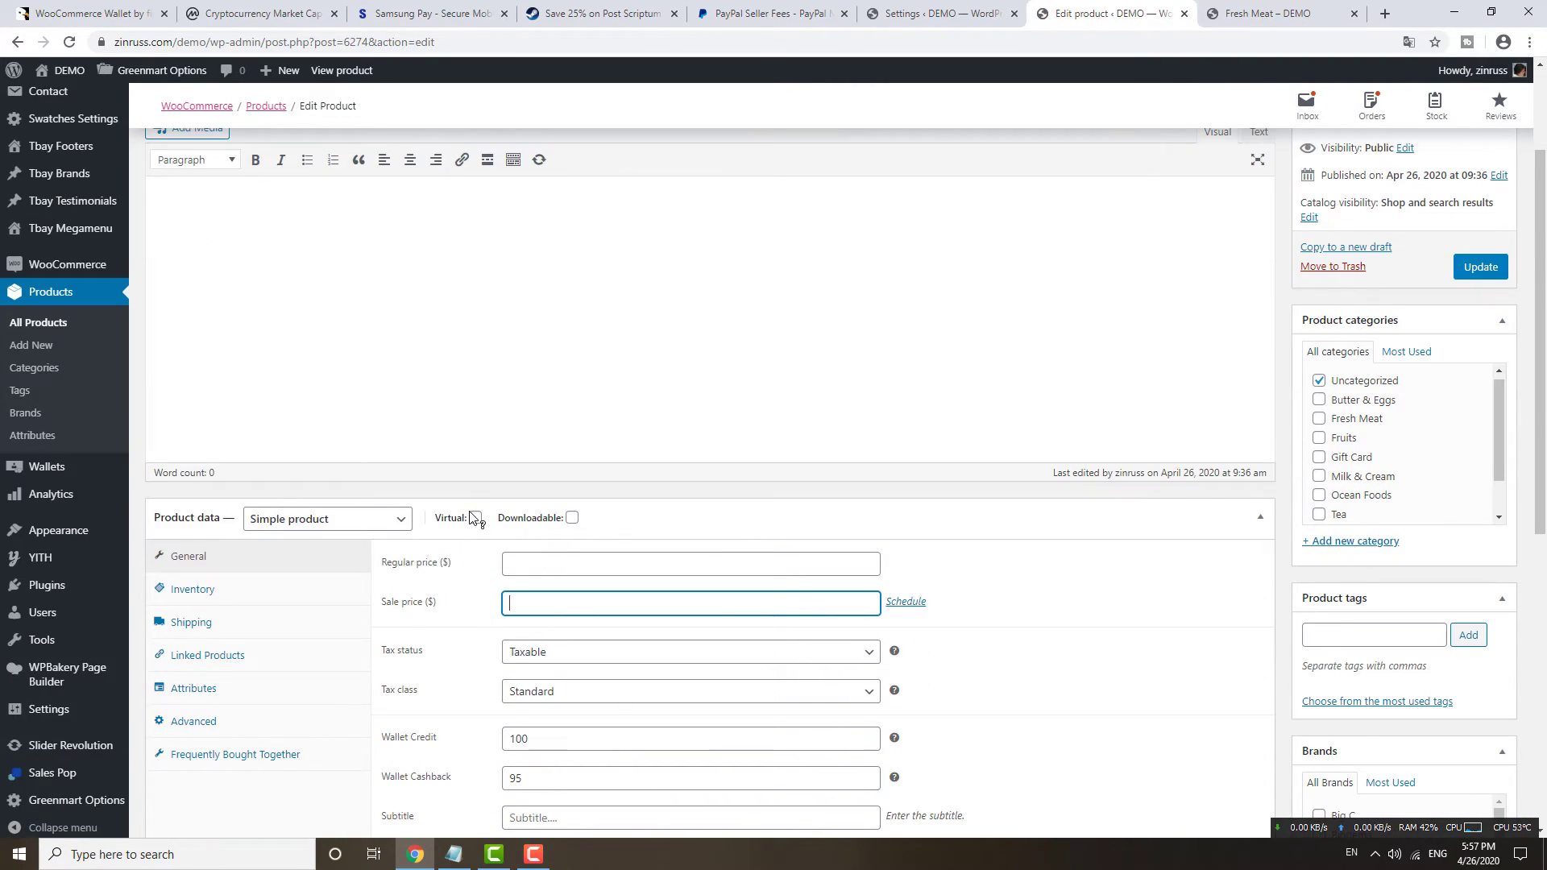
click(474, 518)
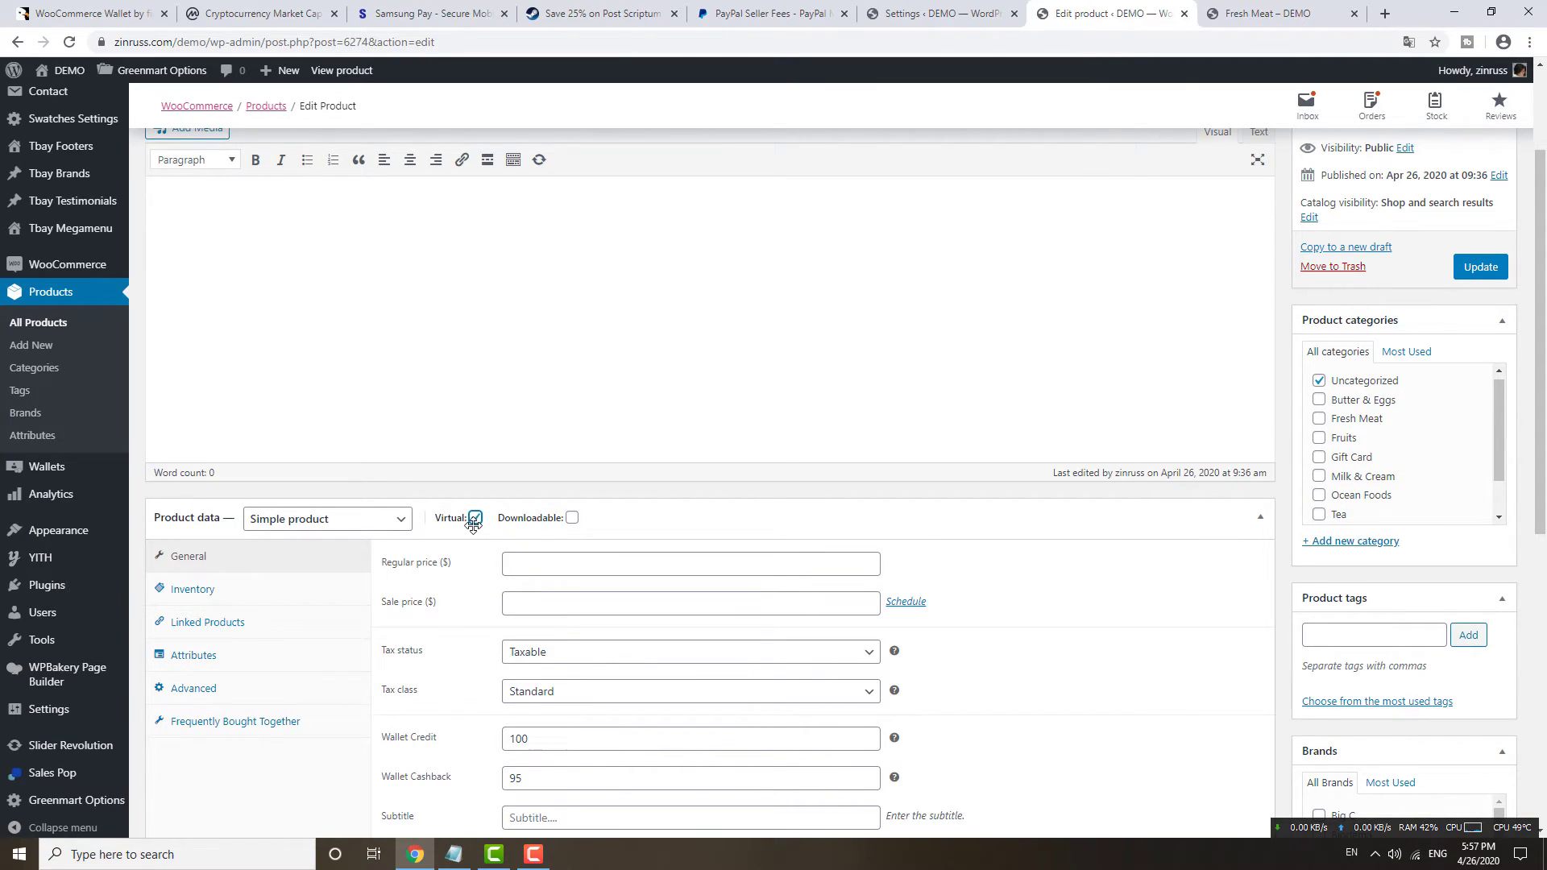
click(476, 520)
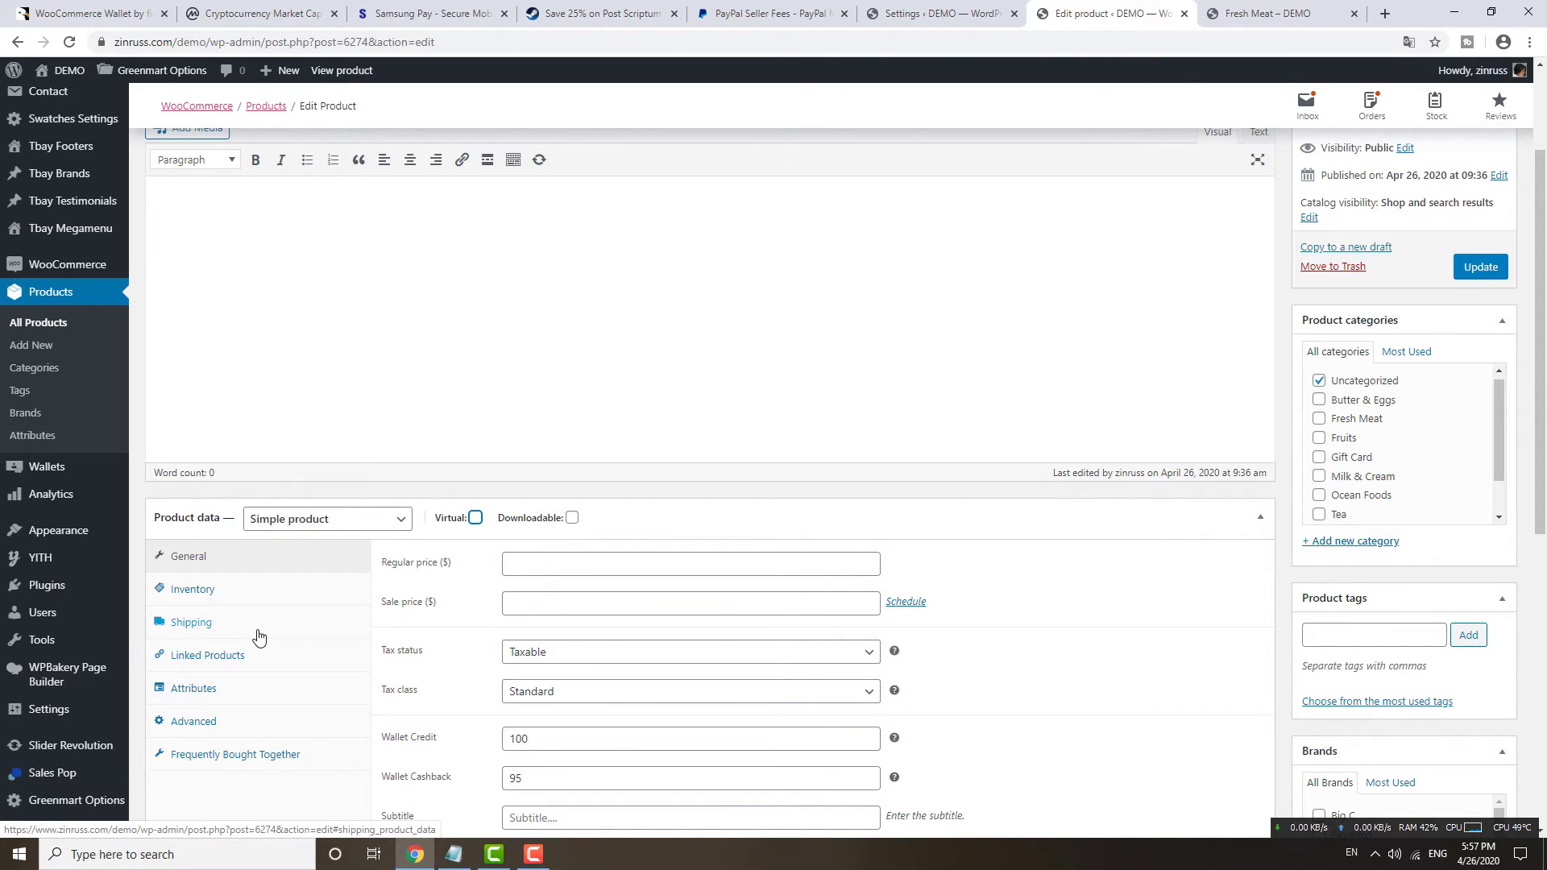
click(475, 518)
click(1487, 268)
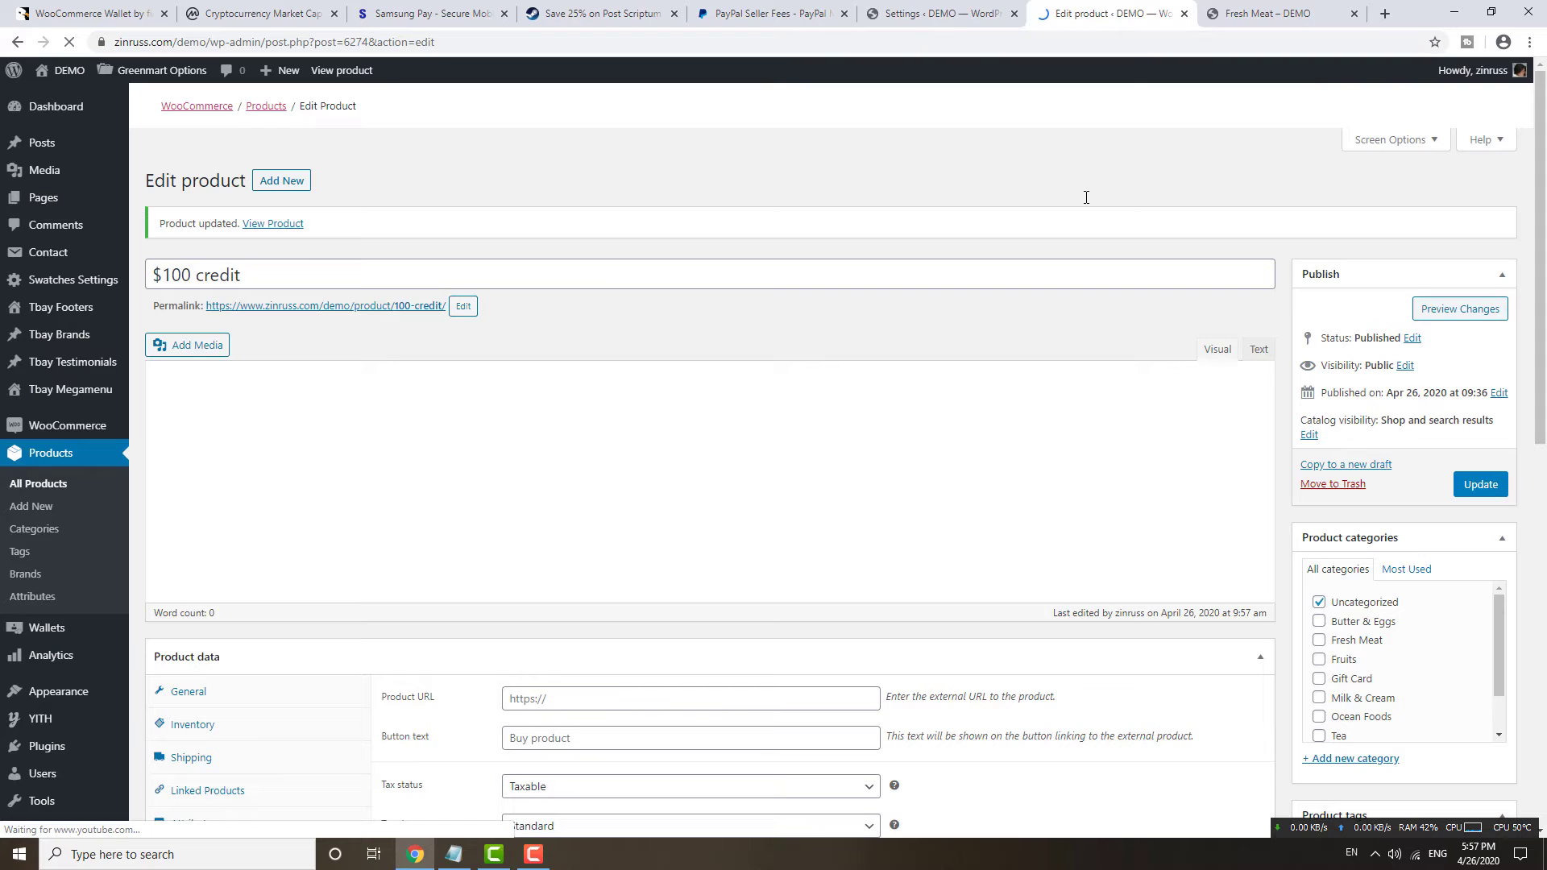
Add one Tescot guava from the Fresh Meat page to the cart and view the $550.00 cart.
click(1241, 24)
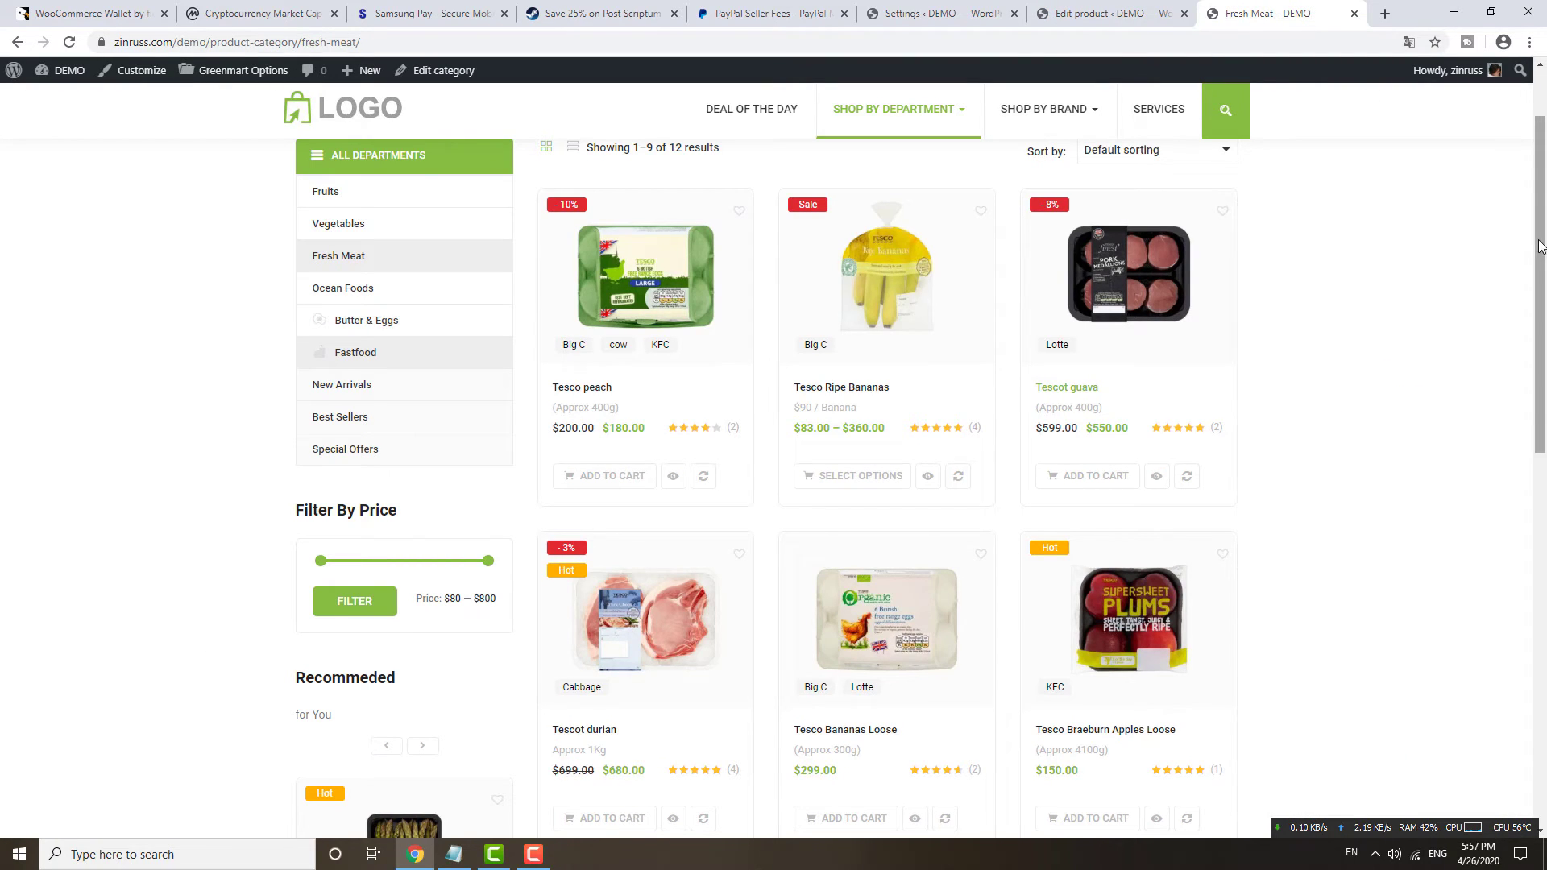
scroll(1453, 201, up, 2)
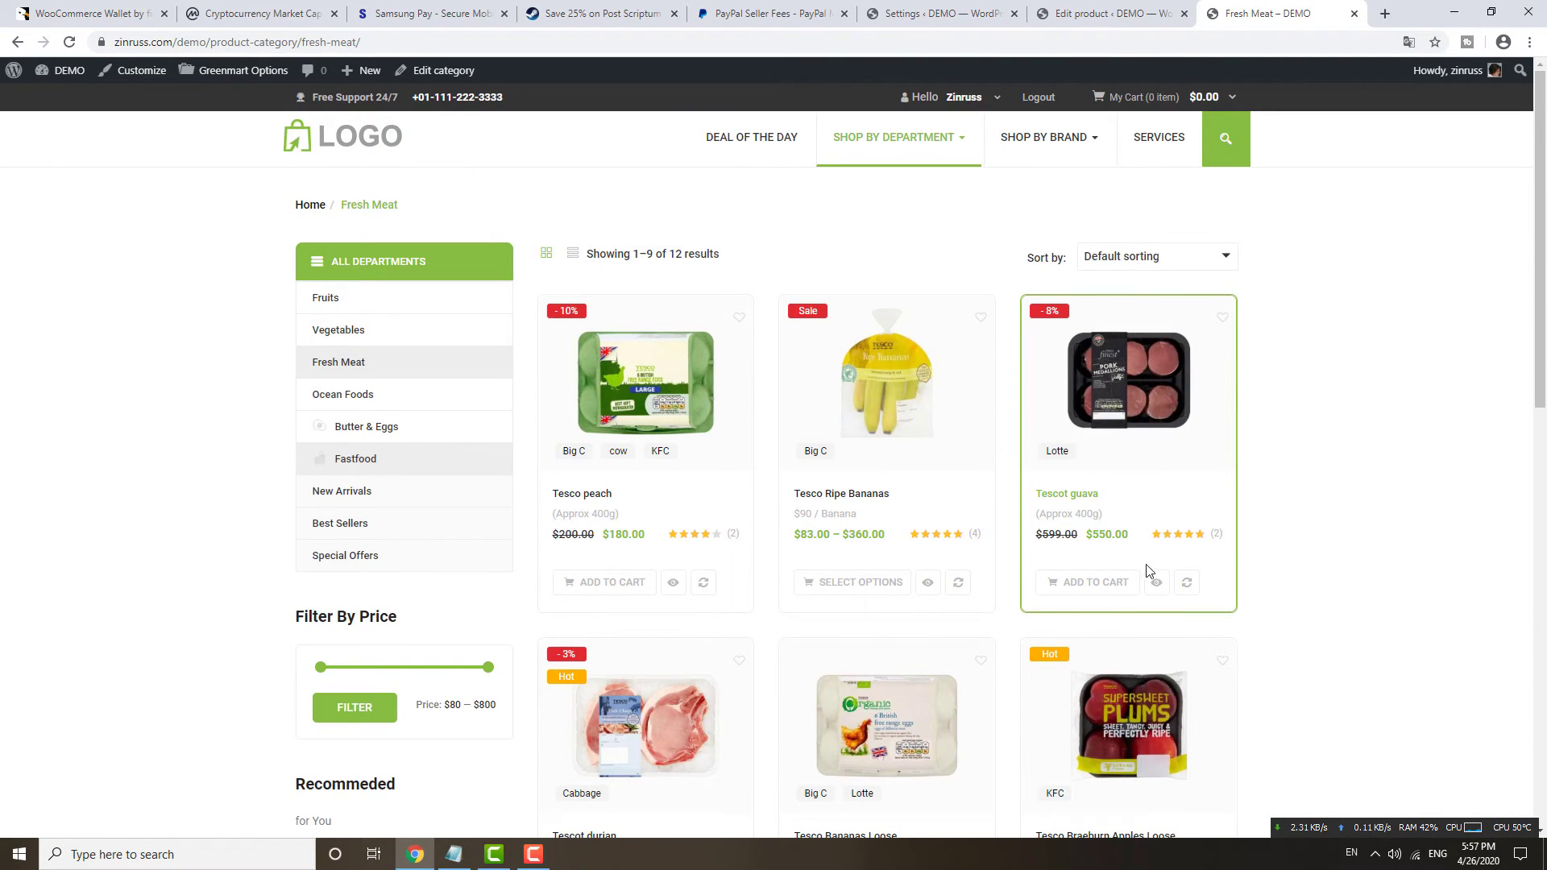
click(1072, 583)
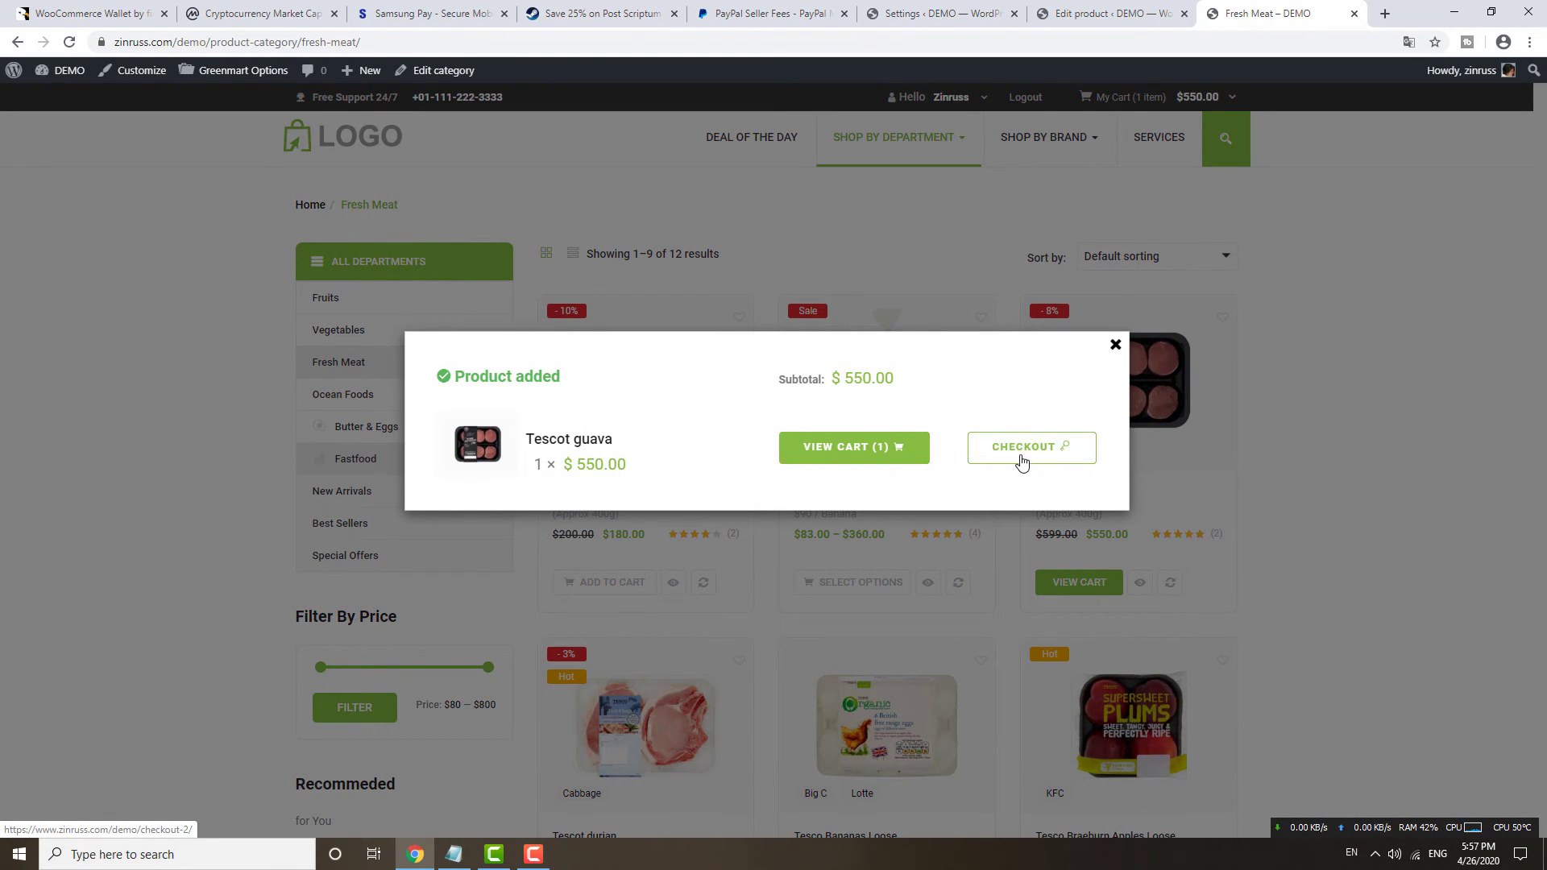
click(853, 448)
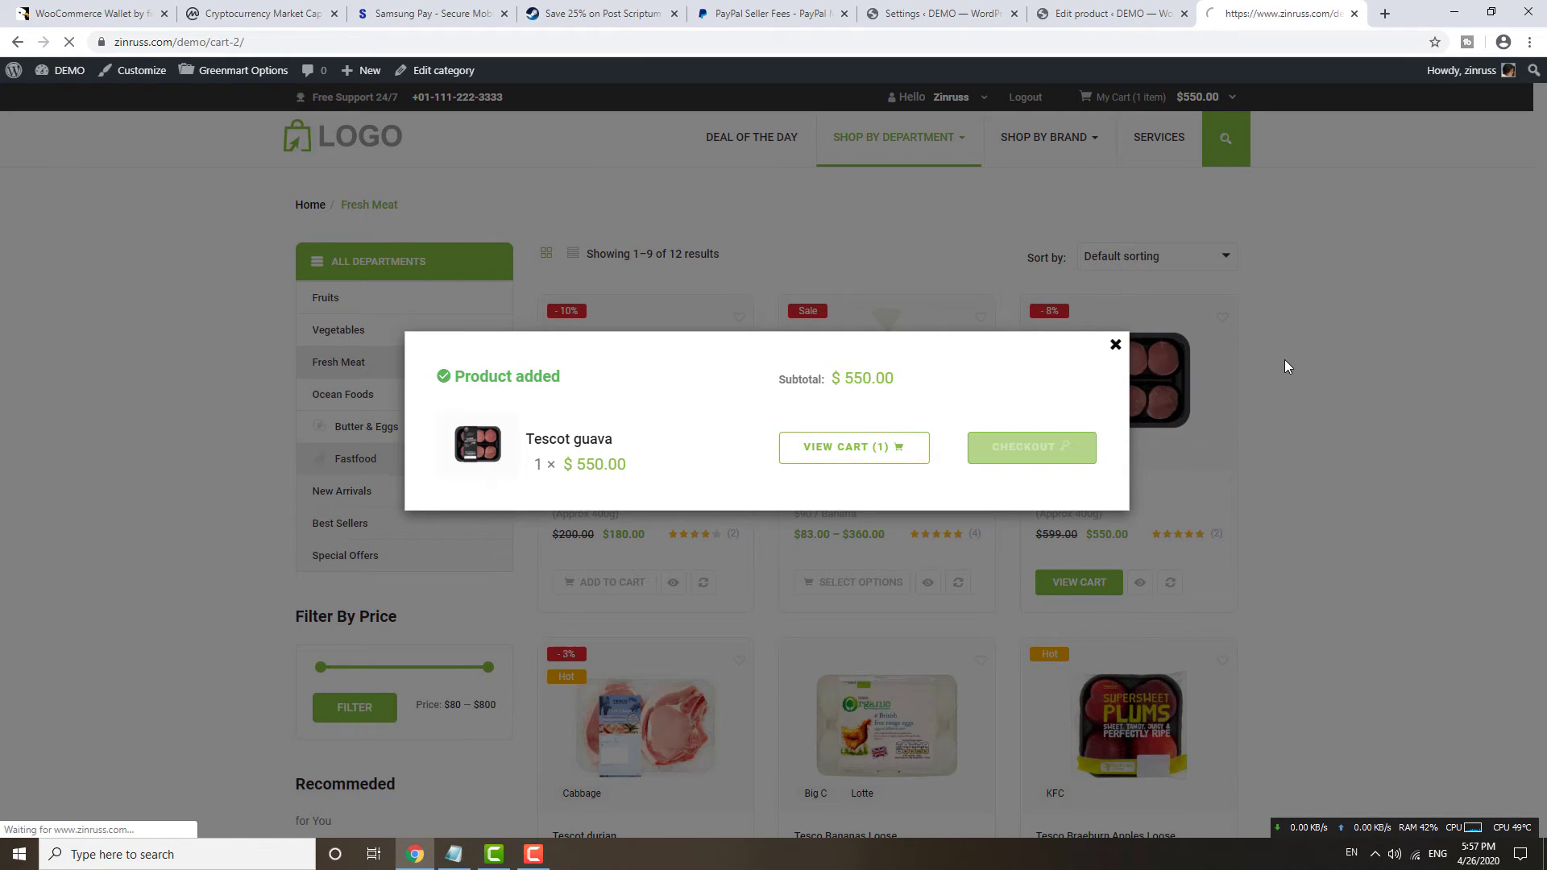
scroll(887, 499, down, 3)
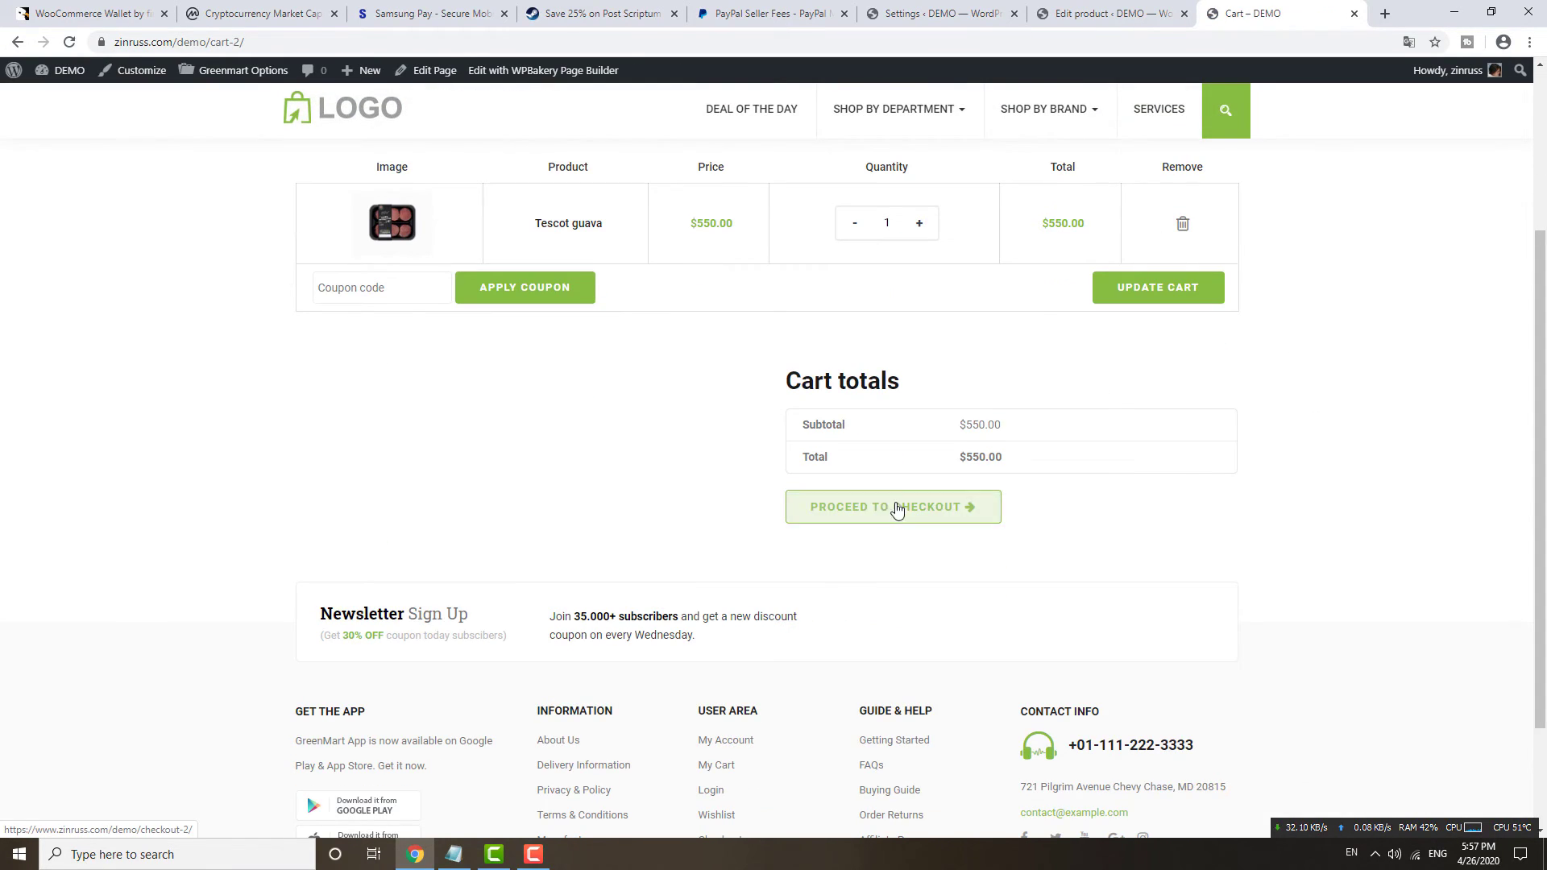
At checkout, apply the $10.00 wallet partial payment, reducing the $550.00 total to $540.00.
click(866, 507)
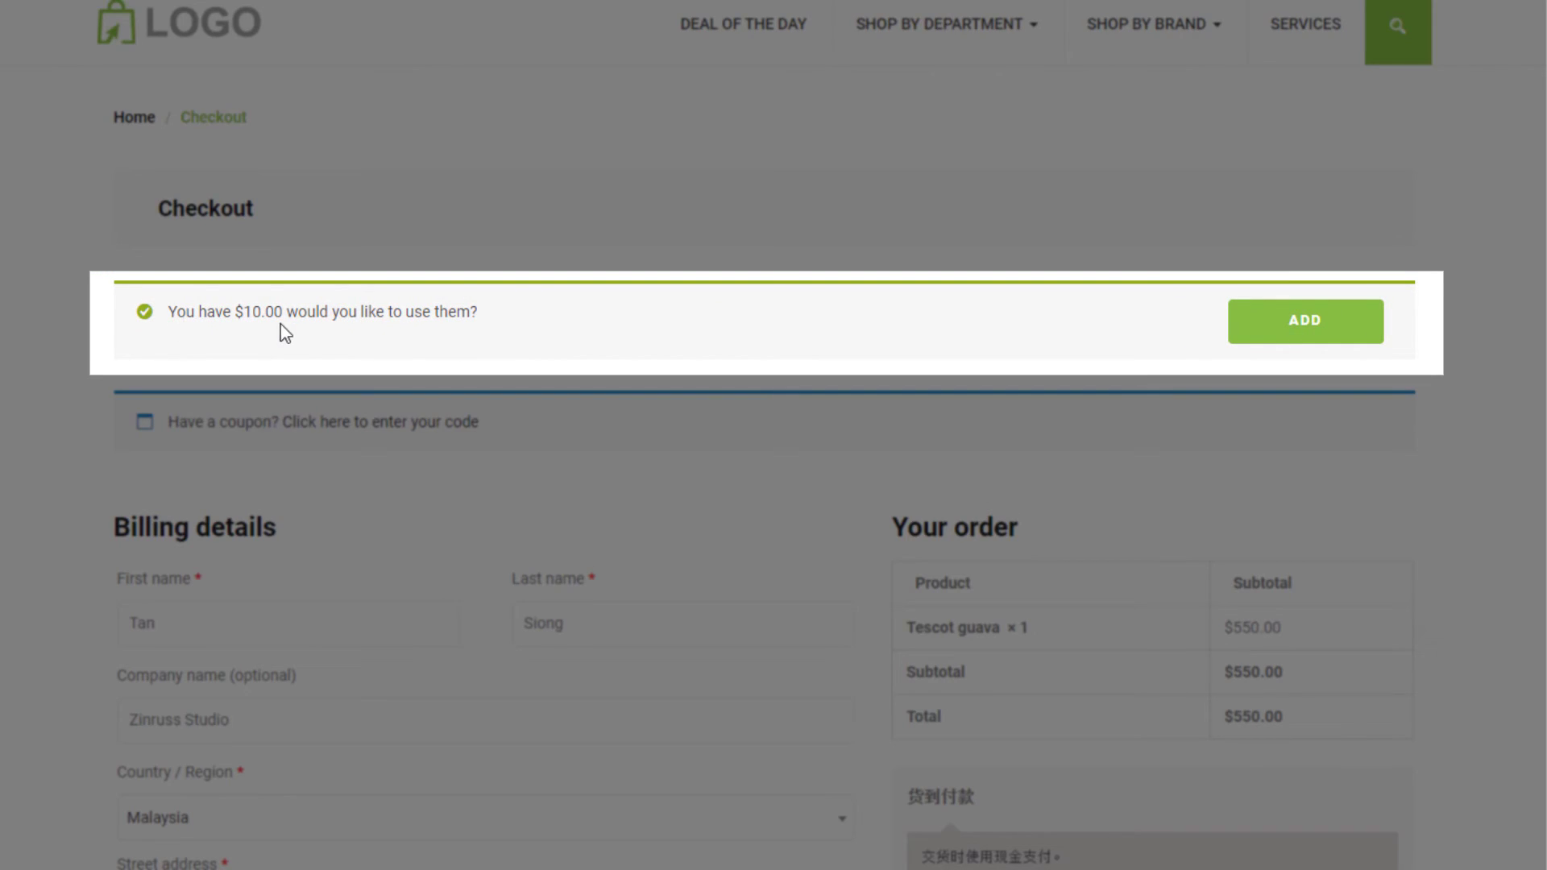
scroll(1204, 484, down, 1)
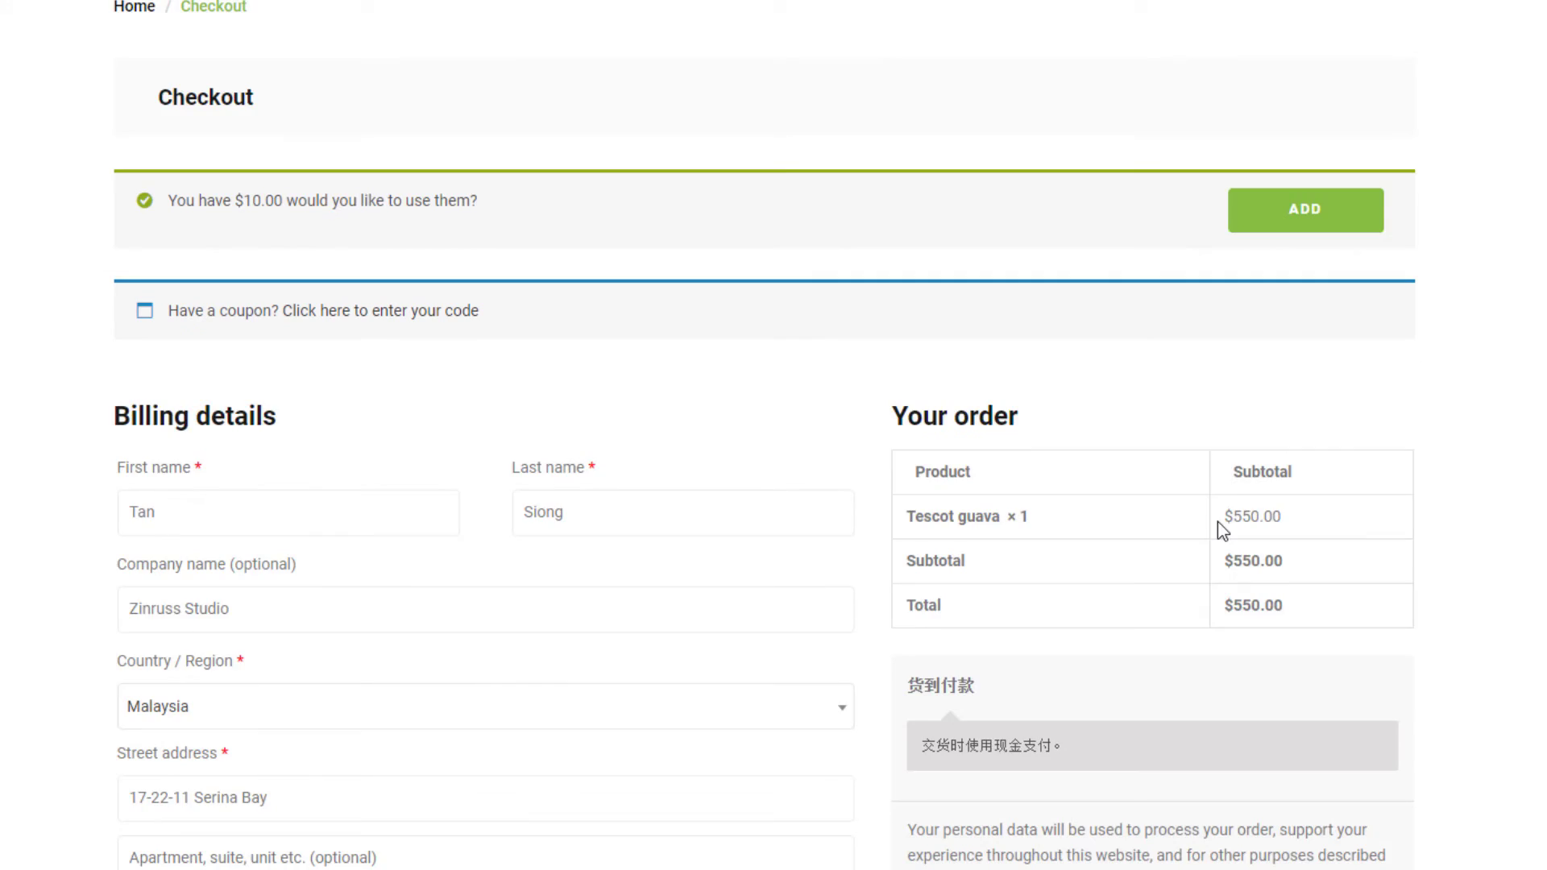
drag(1226, 515, 1281, 516)
click(1305, 209)
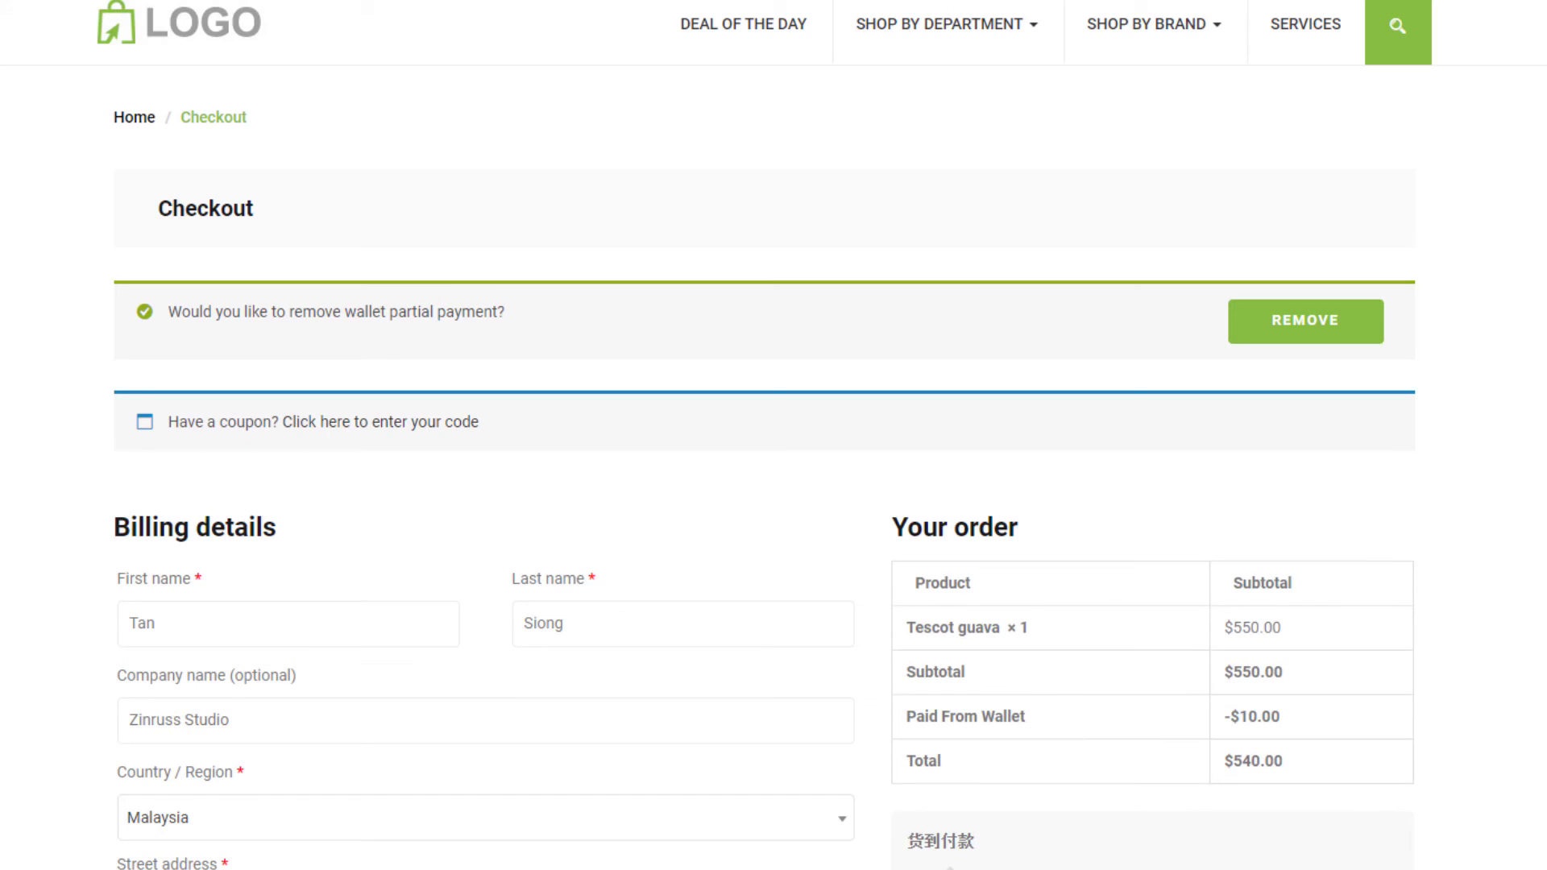
scroll(330, 240, down, 1)
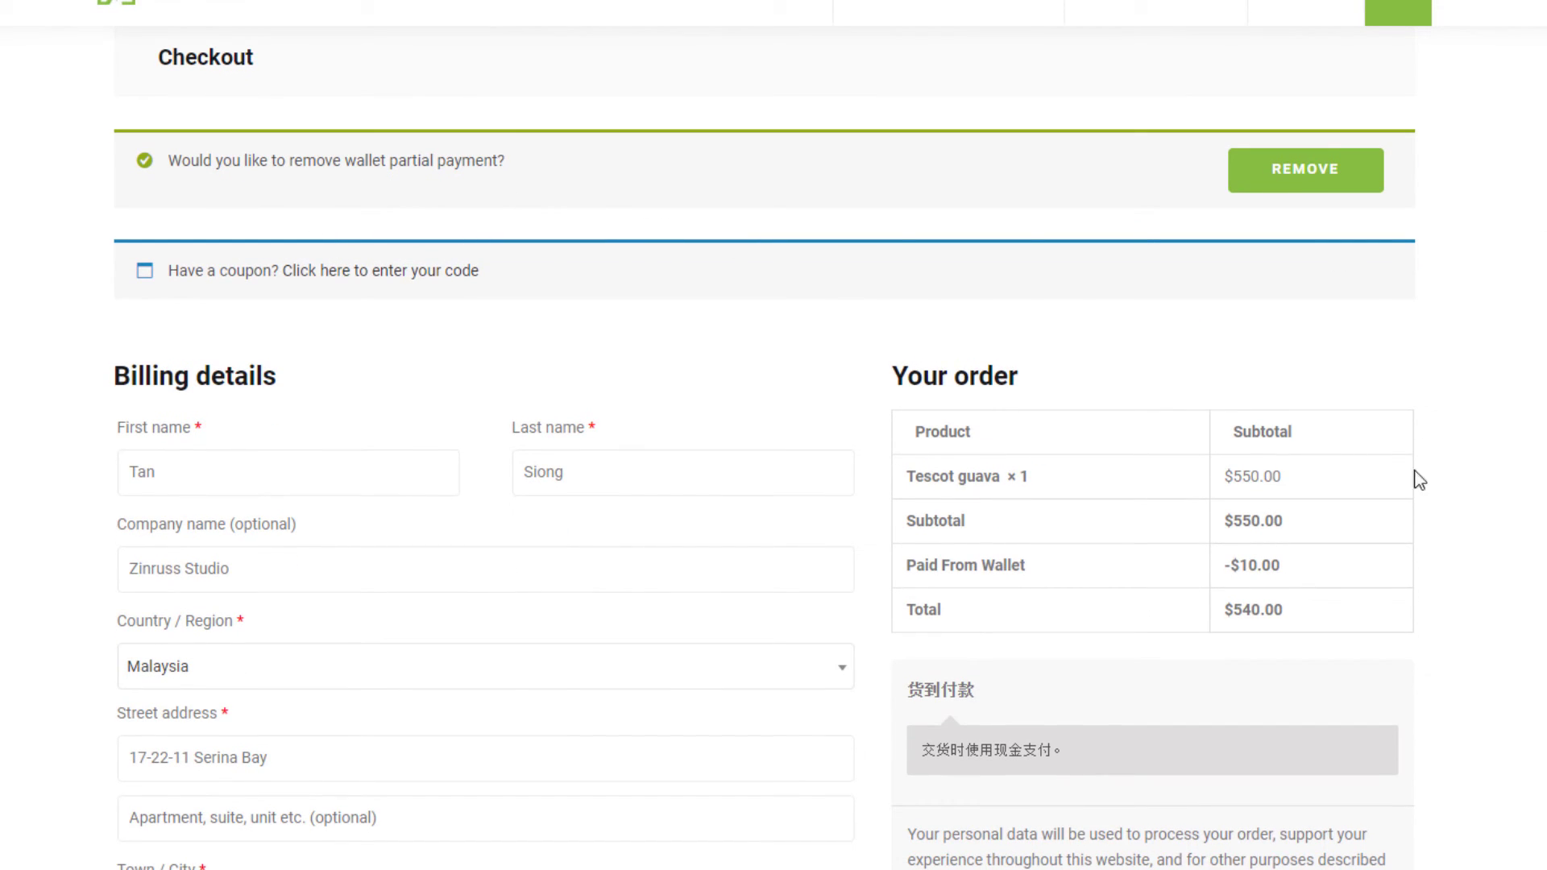
drag(1231, 610, 1286, 617)
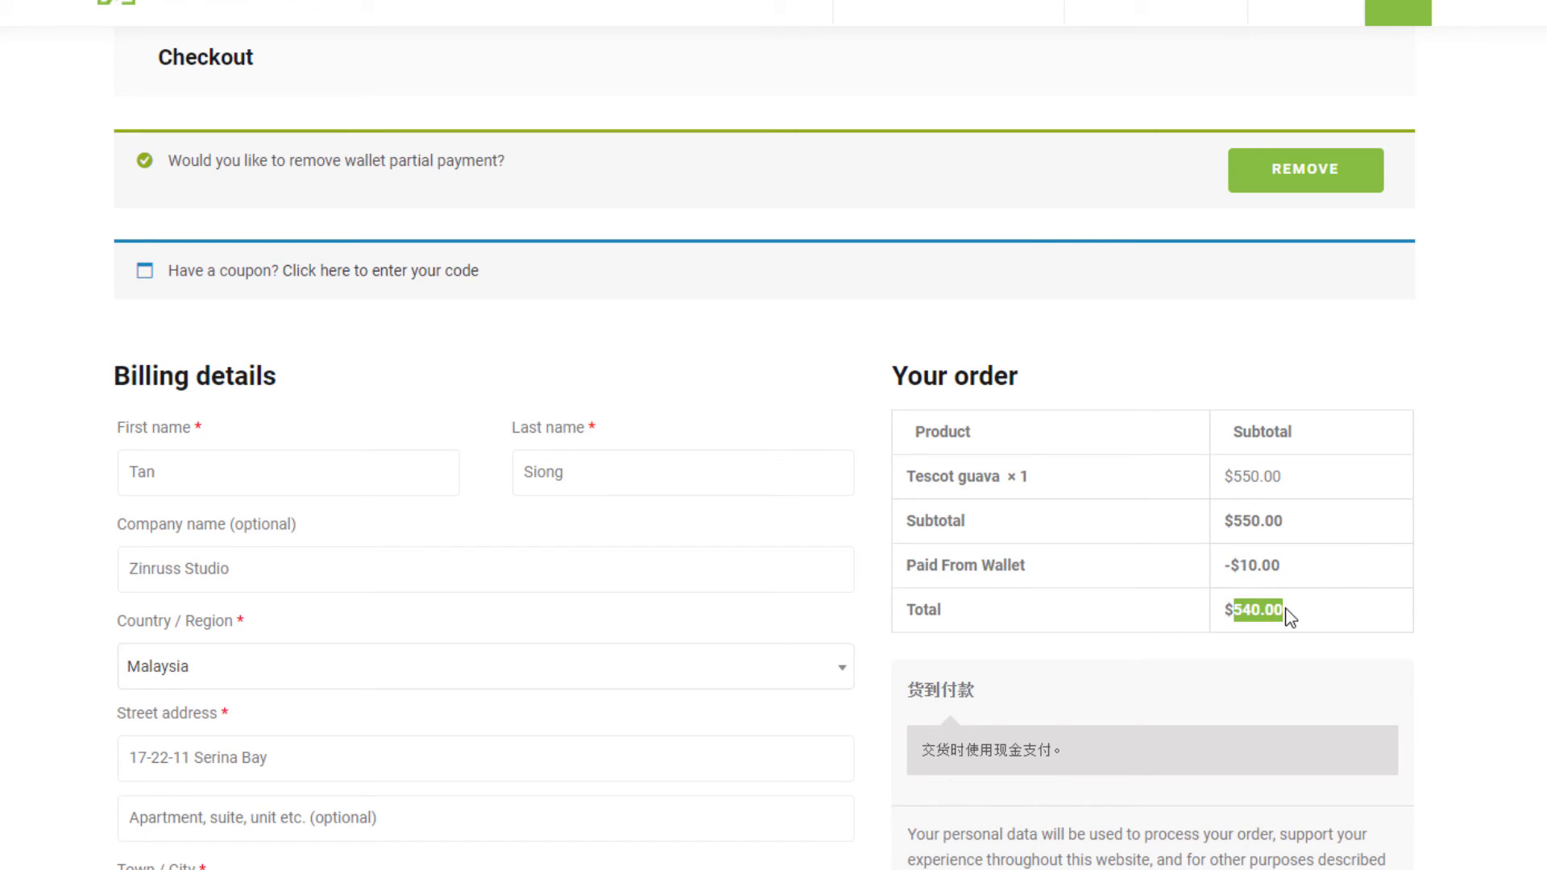